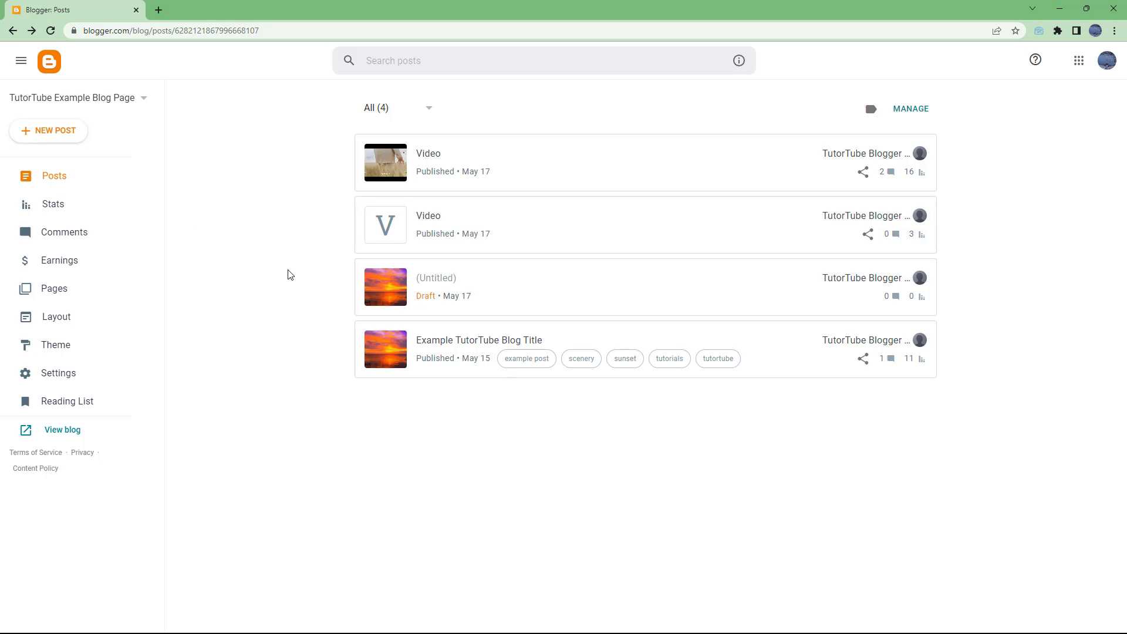
Step: Open the blog's Settings and scroll down to the Email section showing posting by email as Disabled
left_click(88, 379)
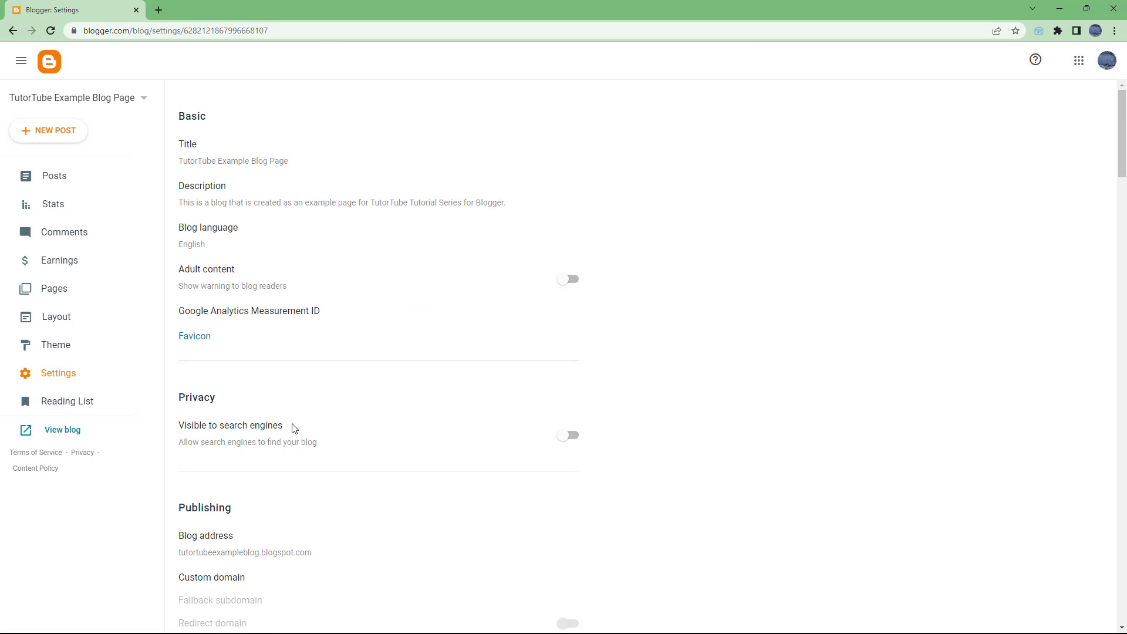
scroll(294, 423, "down", 3)
scroll(295, 423, "down", 15)
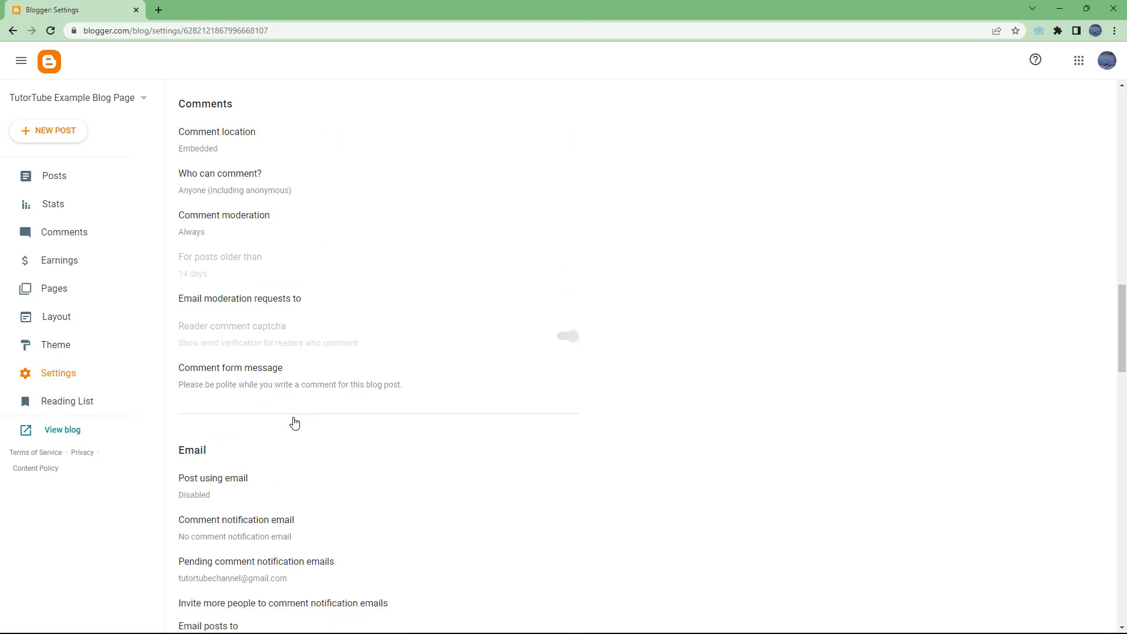
scroll(294, 423, "up", 4)
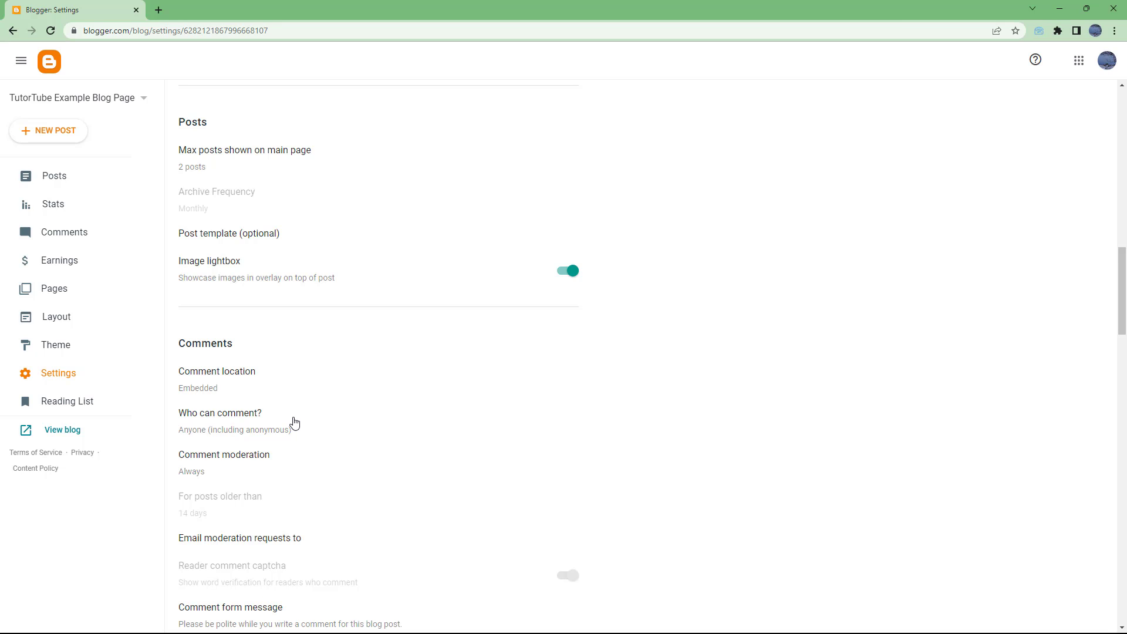
scroll(294, 423, "down", 2)
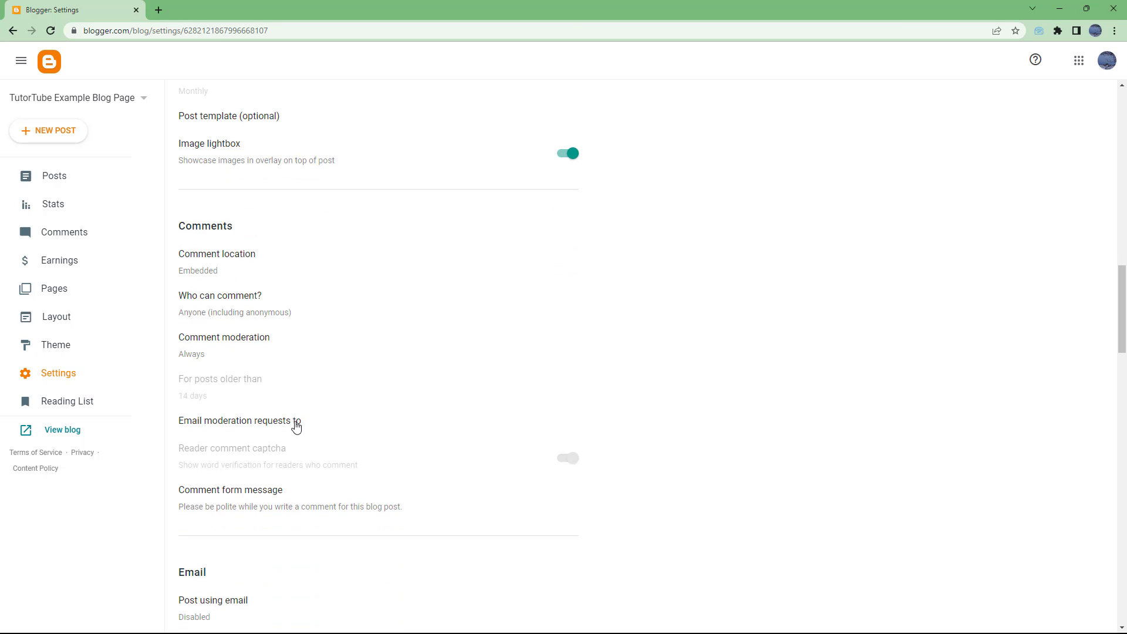
scroll(425, 509, "down", 3)
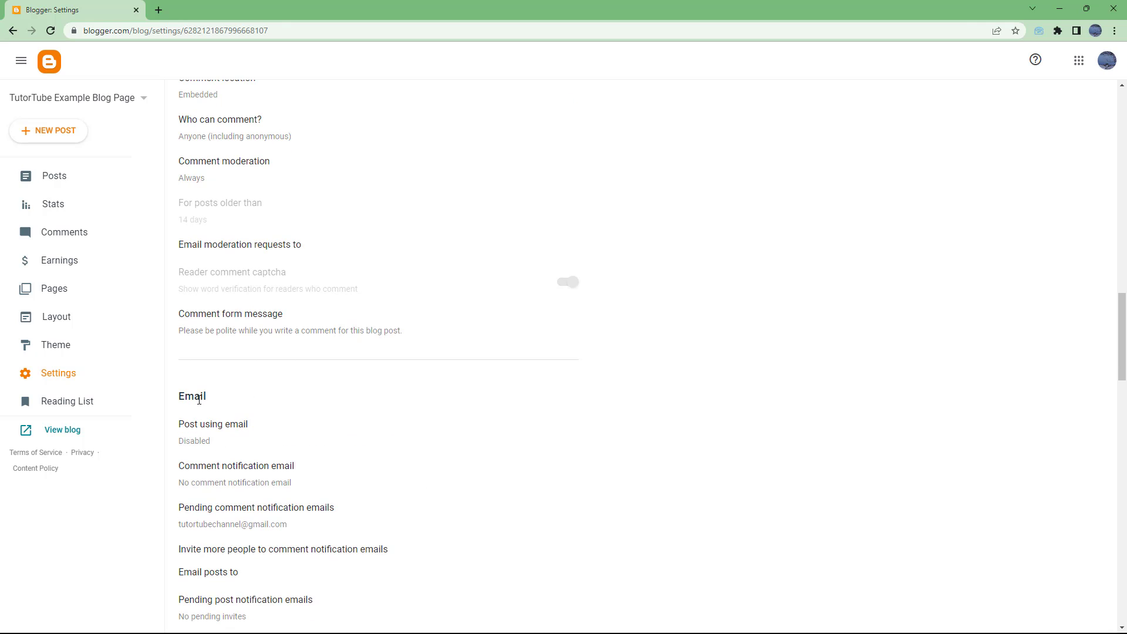
Step: Set Post using email to 'Save emails as draft post', enter a secret word, and try saving
left_click(220, 442)
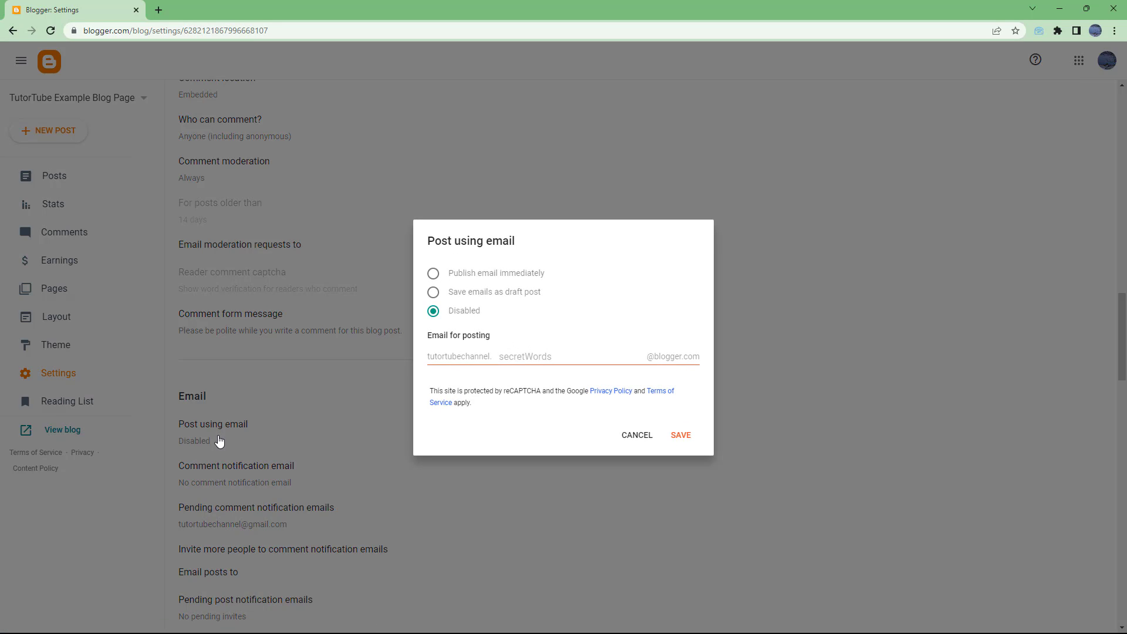
left_click(482, 277)
left_click(442, 293)
left_click(542, 360)
type("blogger.")
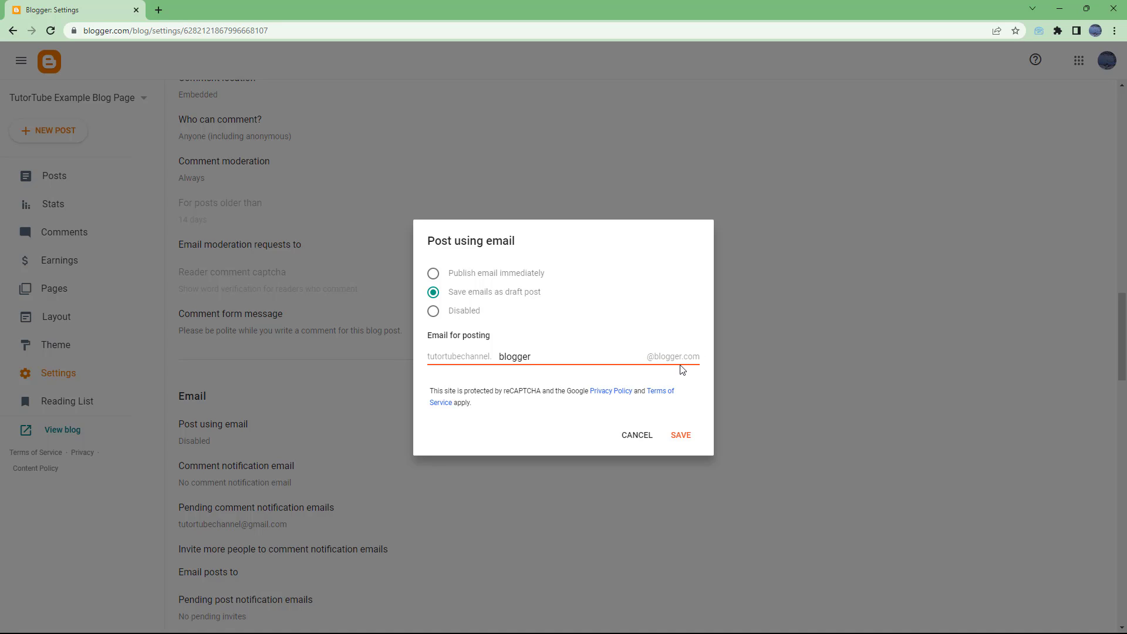
left_click(686, 435)
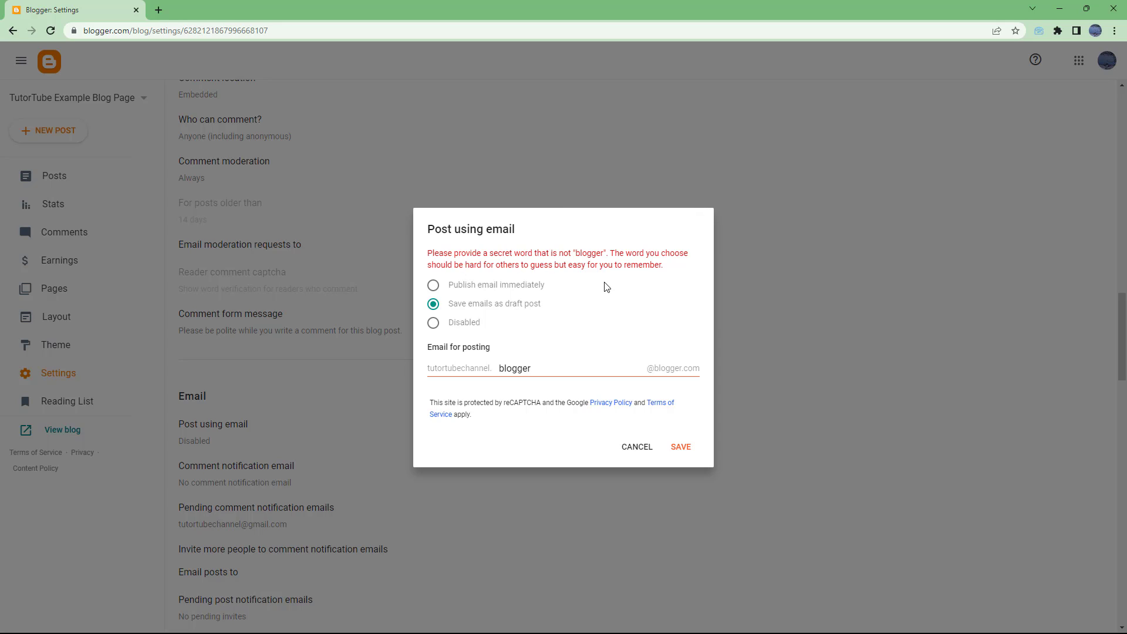
Step: Replace the rejected secret word with a longer, harder-to-guess one, correcting its mistyped ending
double_click(548, 373)
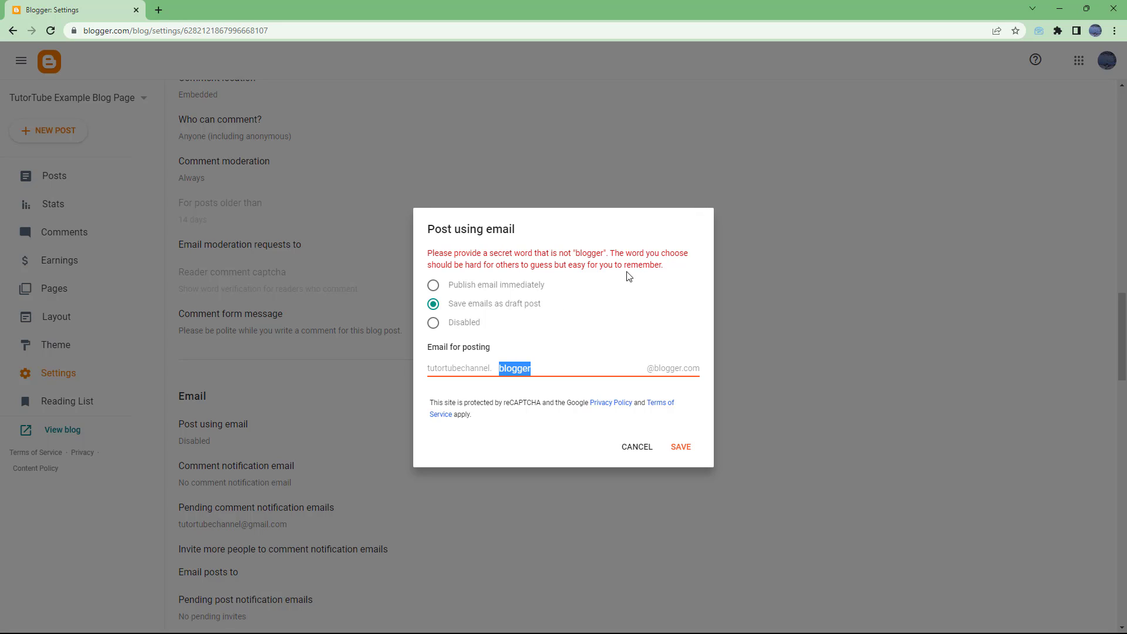
double_click(558, 369)
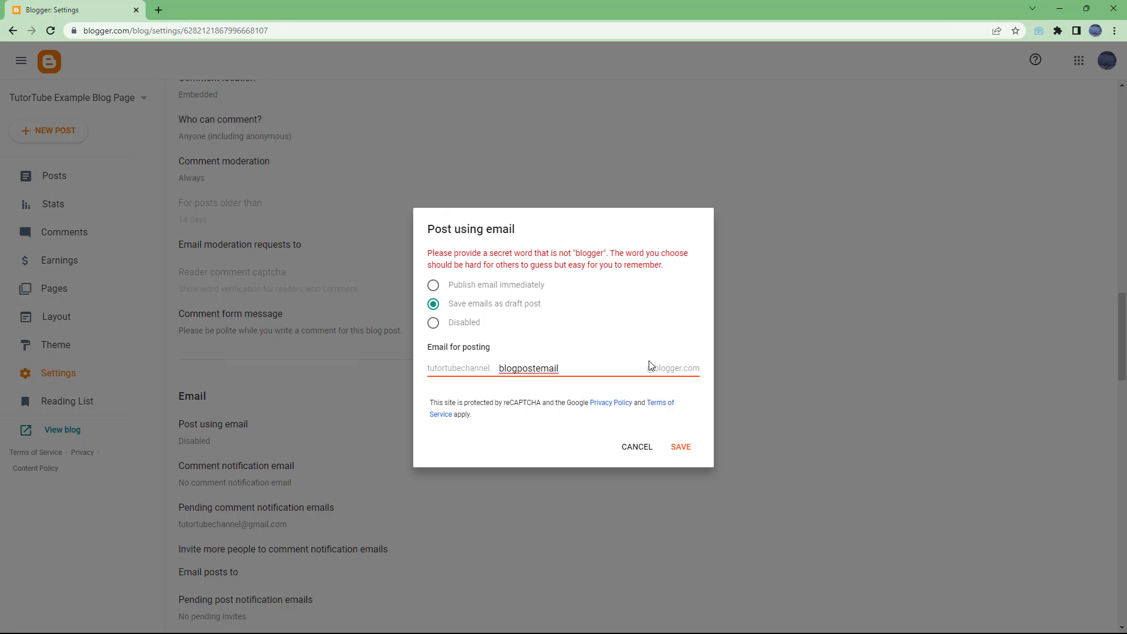
key("shift+Left")
key("shift+Left")
key("shift+Left")
key("shift+Left")
key("shift+Left")
Step: Save the draft-posting setting with the new secret word, then copy that secret word
left_click(689, 447)
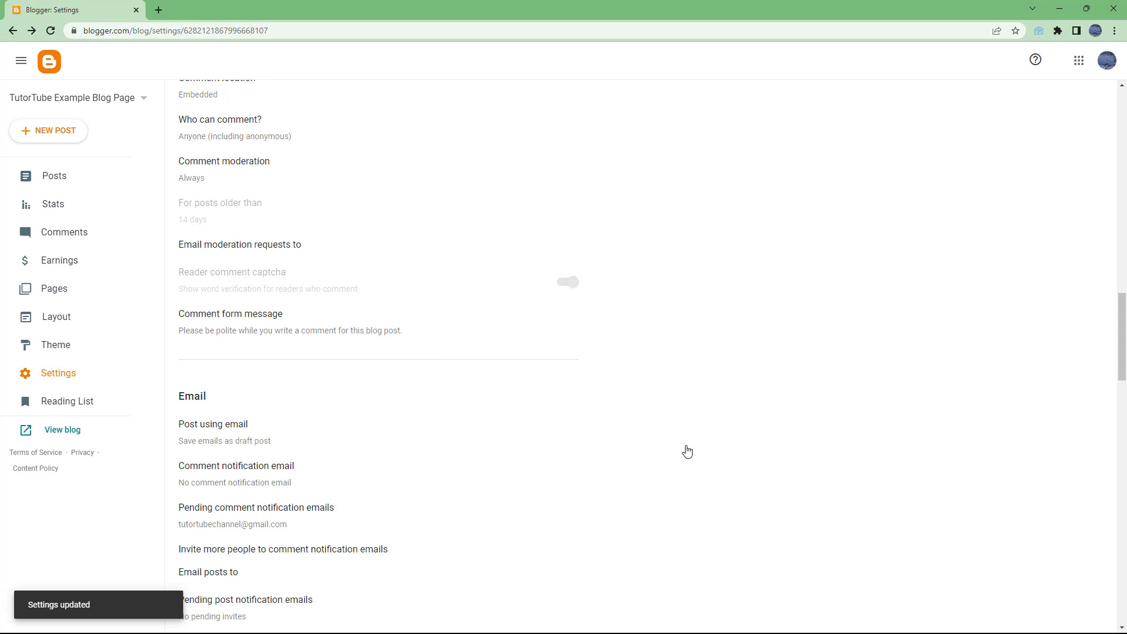
left_click(223, 431)
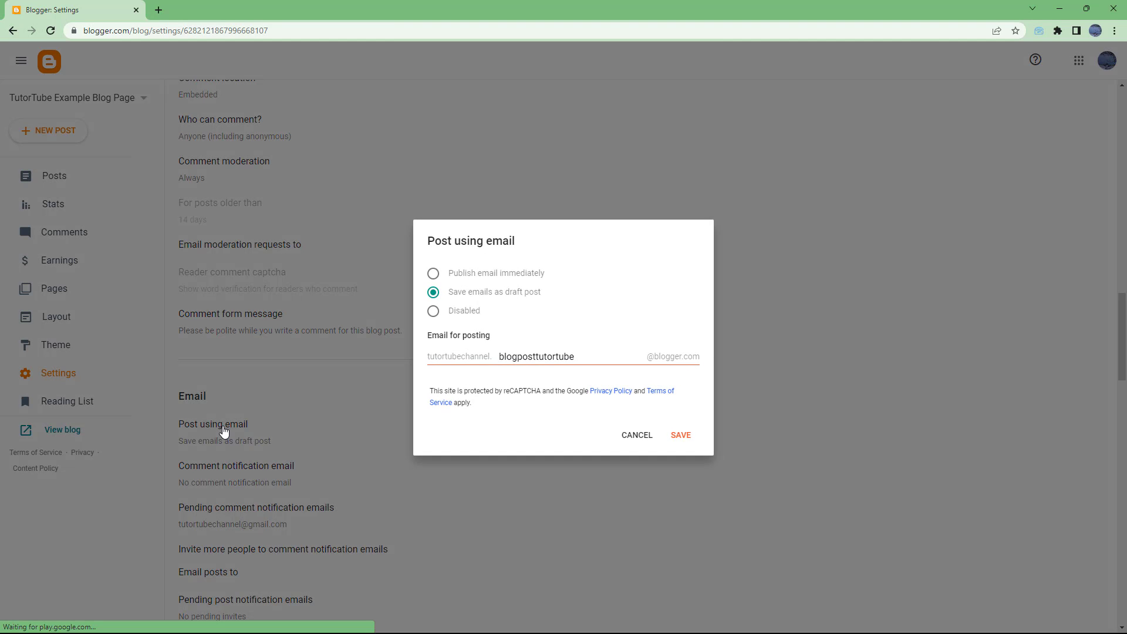
left_click_drag(611, 356, 501, 356)
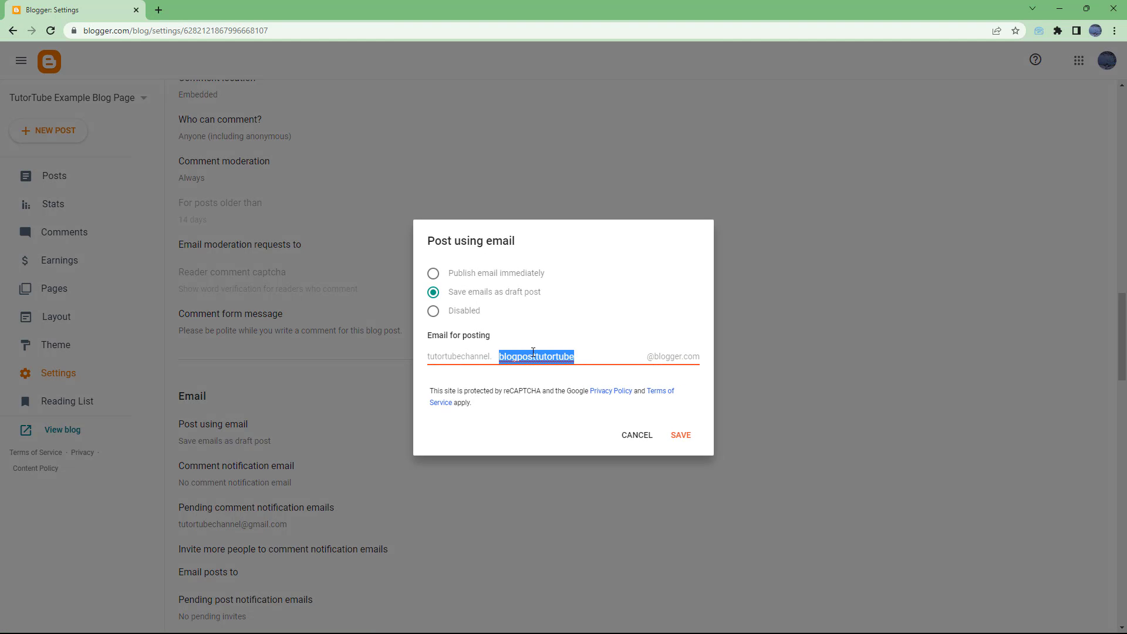
right_click(532, 356)
left_click(563, 429)
left_click(636, 437)
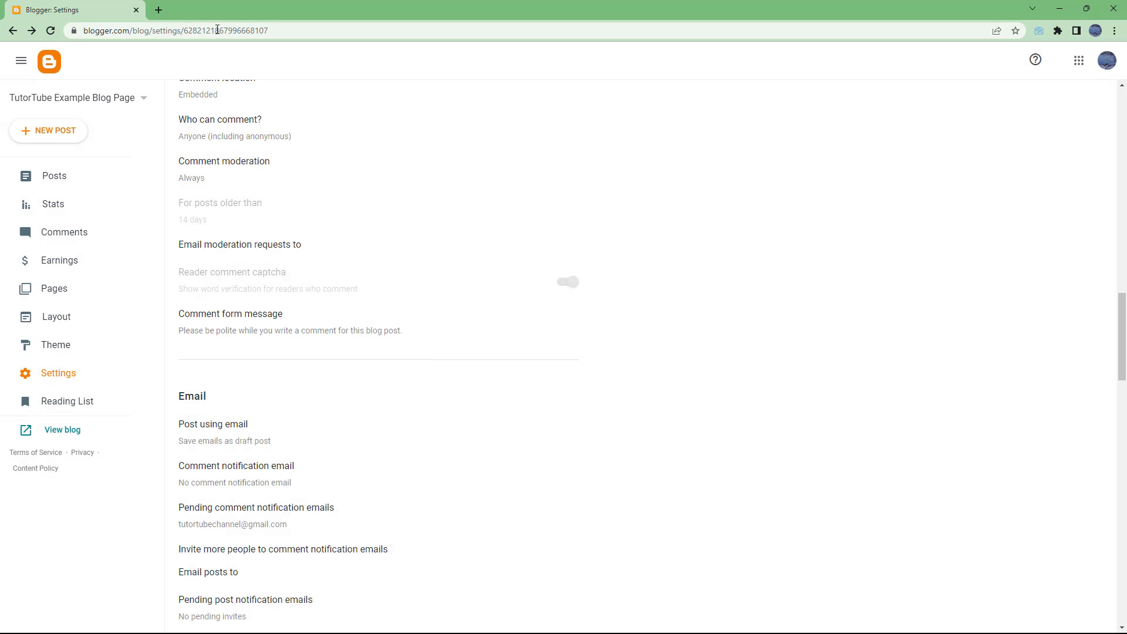
Step: Load gmail.com in a new Chrome tab and close the cloudHQ Save emails to PDF popup
left_click(159, 10)
type("gmail.com")
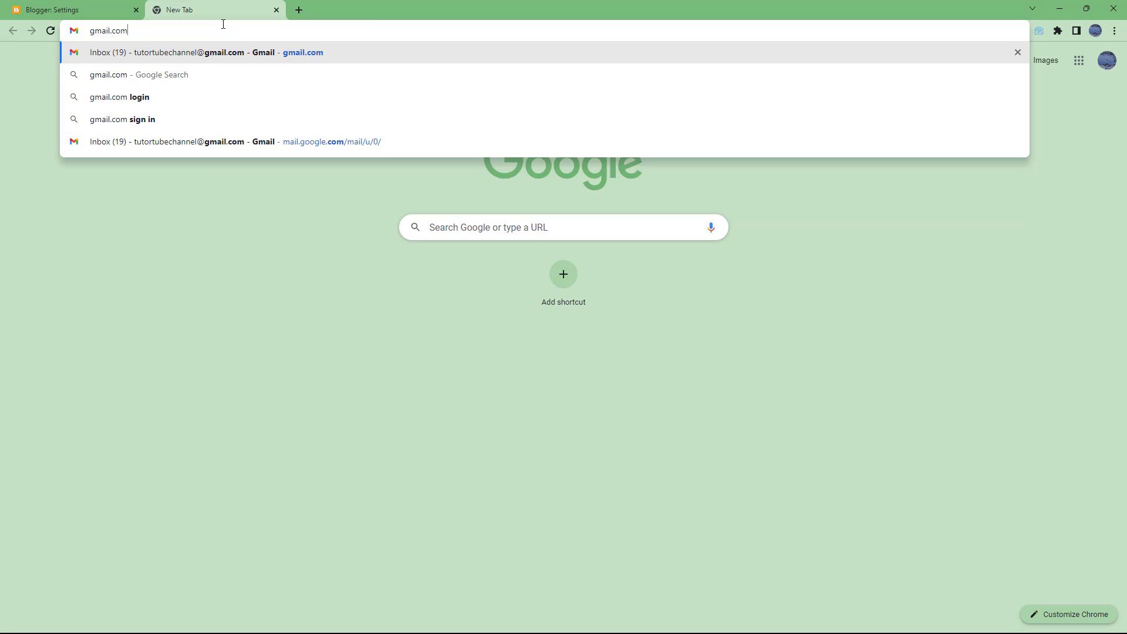
key("Return")
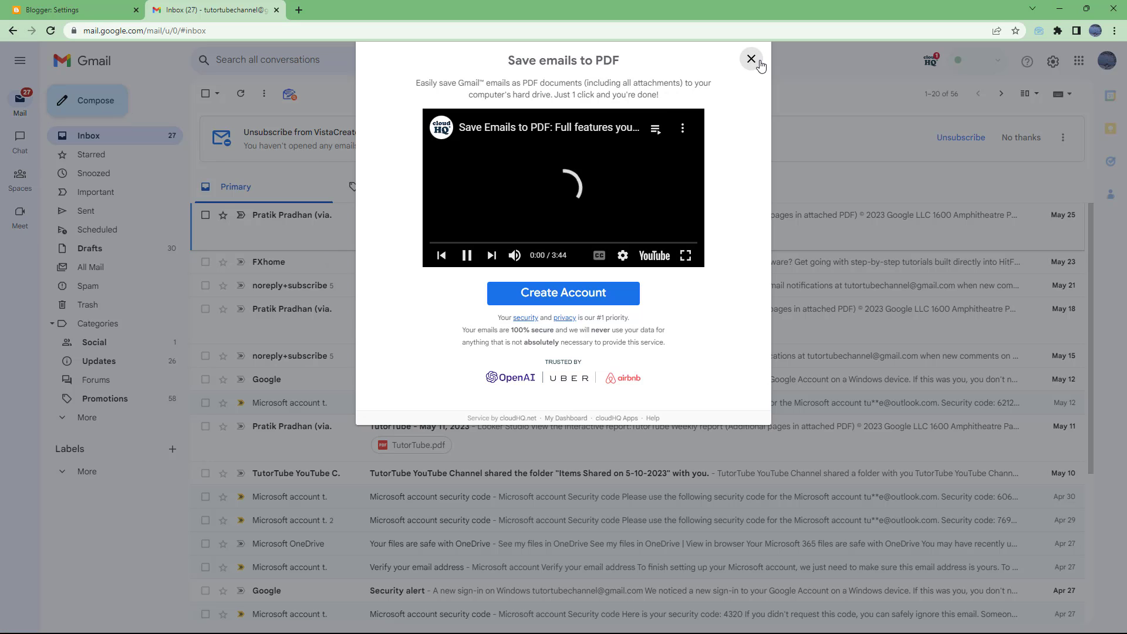
left_click(751, 59)
Step: Start a full-size new message with the copied secret word pasted into the To field
left_click(97, 106)
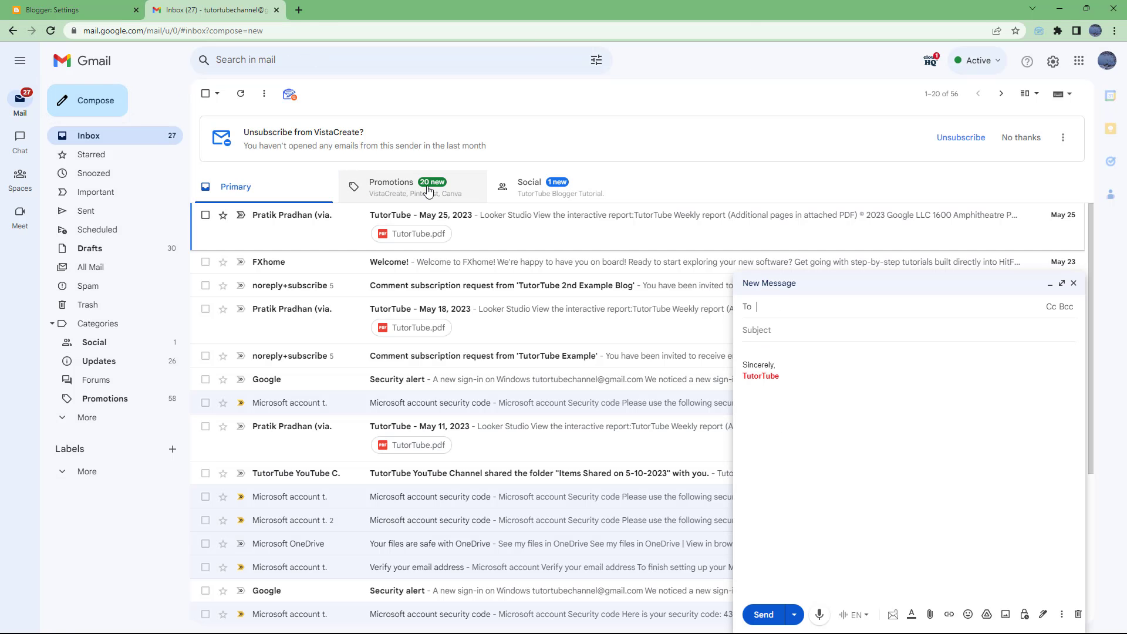
right_click(791, 310)
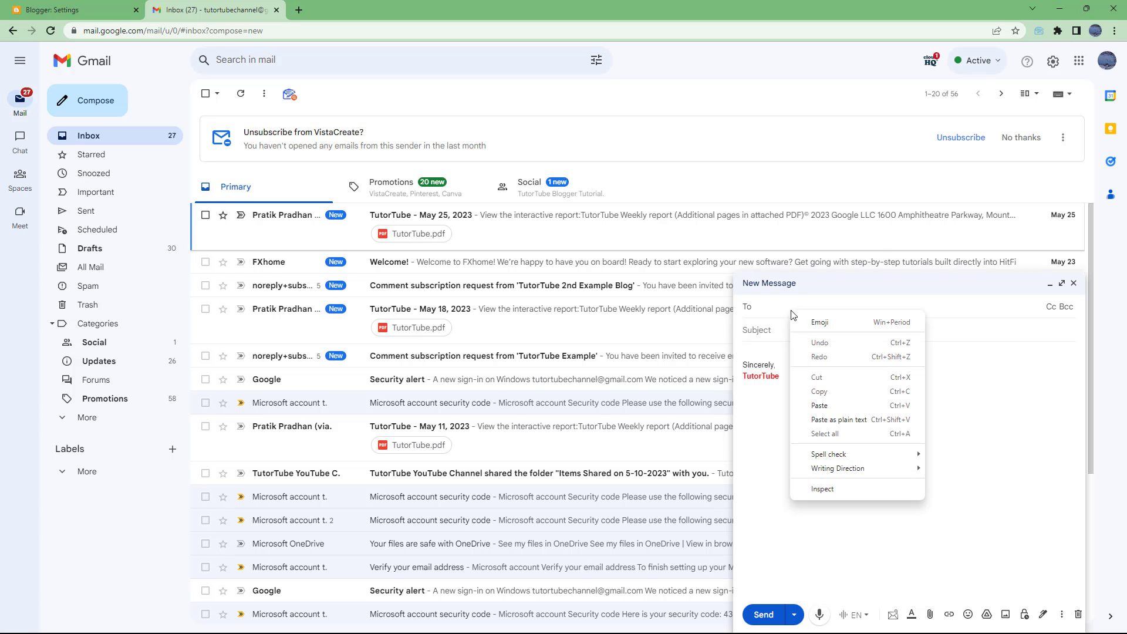
left_click(839, 408)
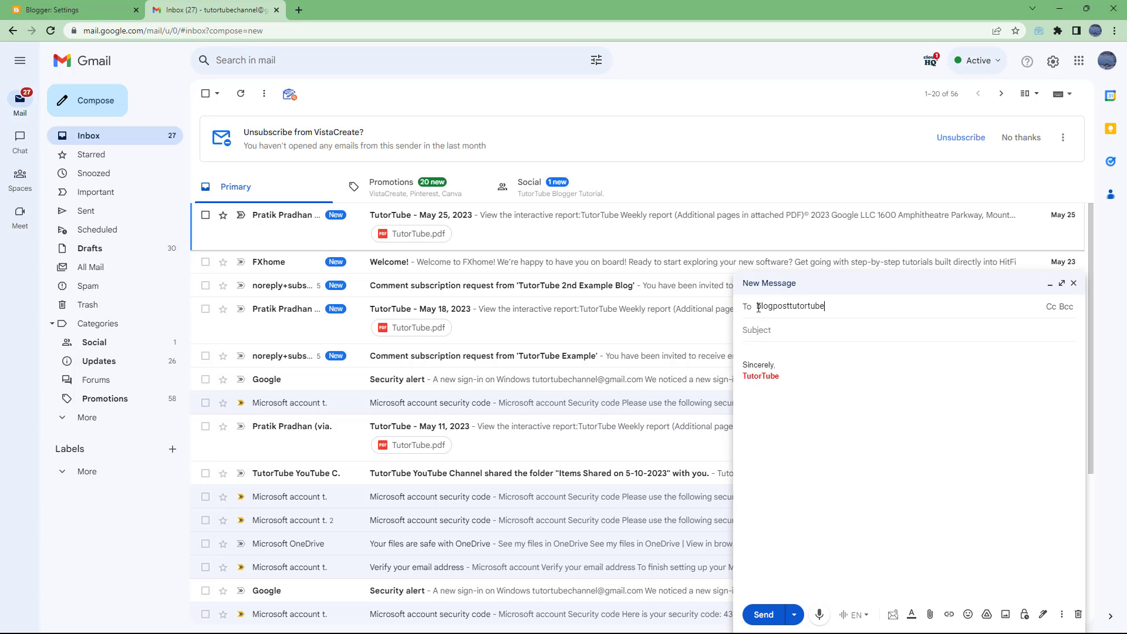
left_click(1061, 283)
left_click(111, 101)
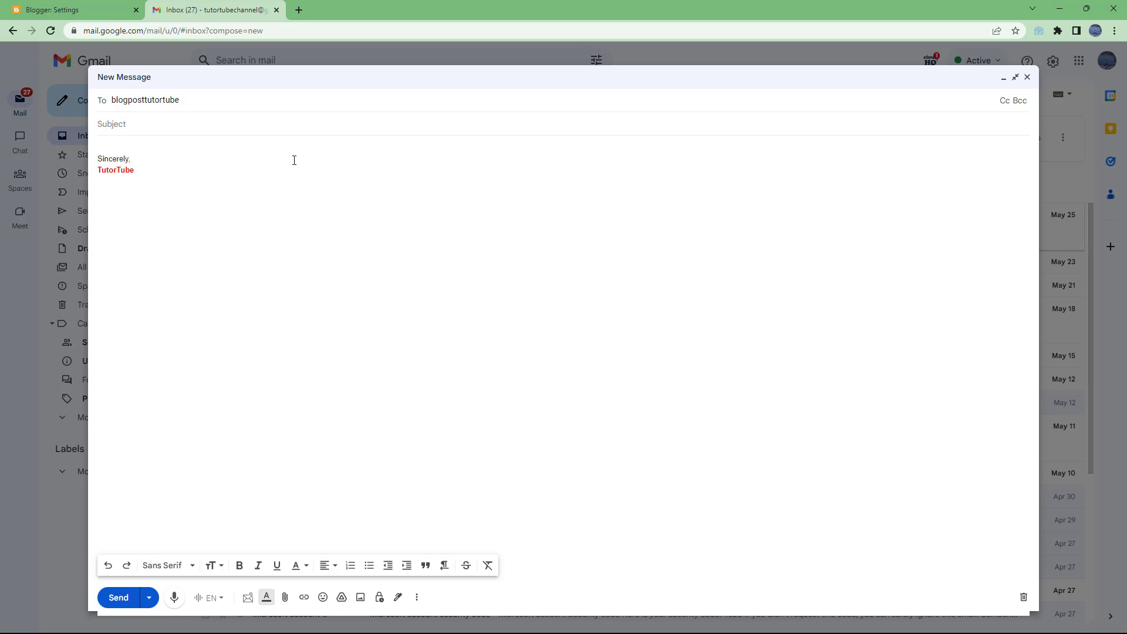
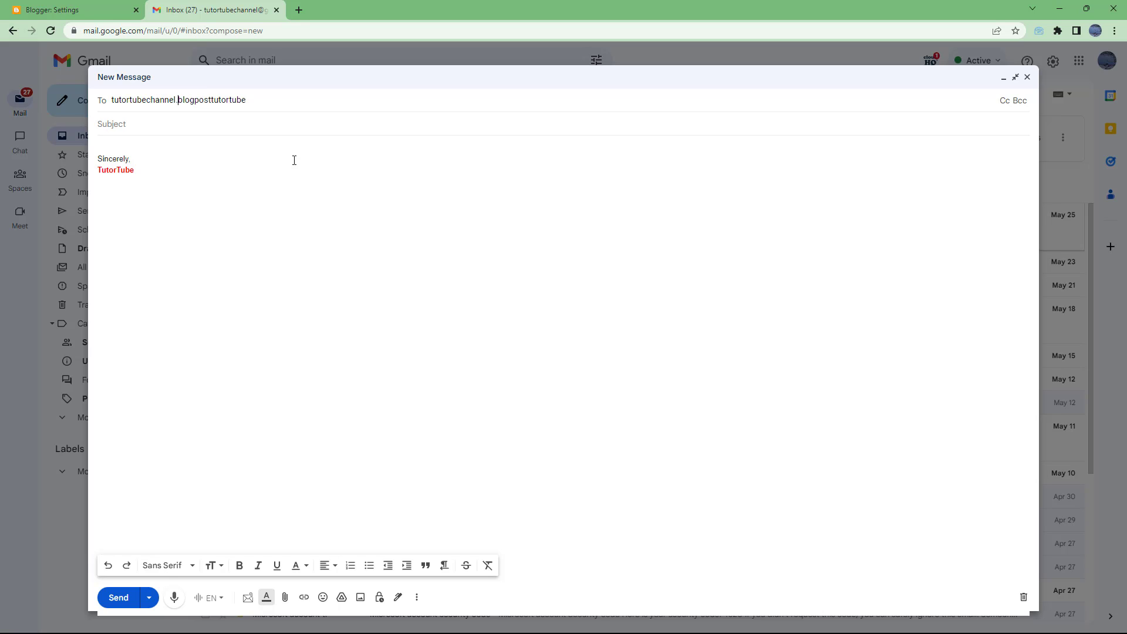
left_click(297, 108)
type("@blogger.cmo")
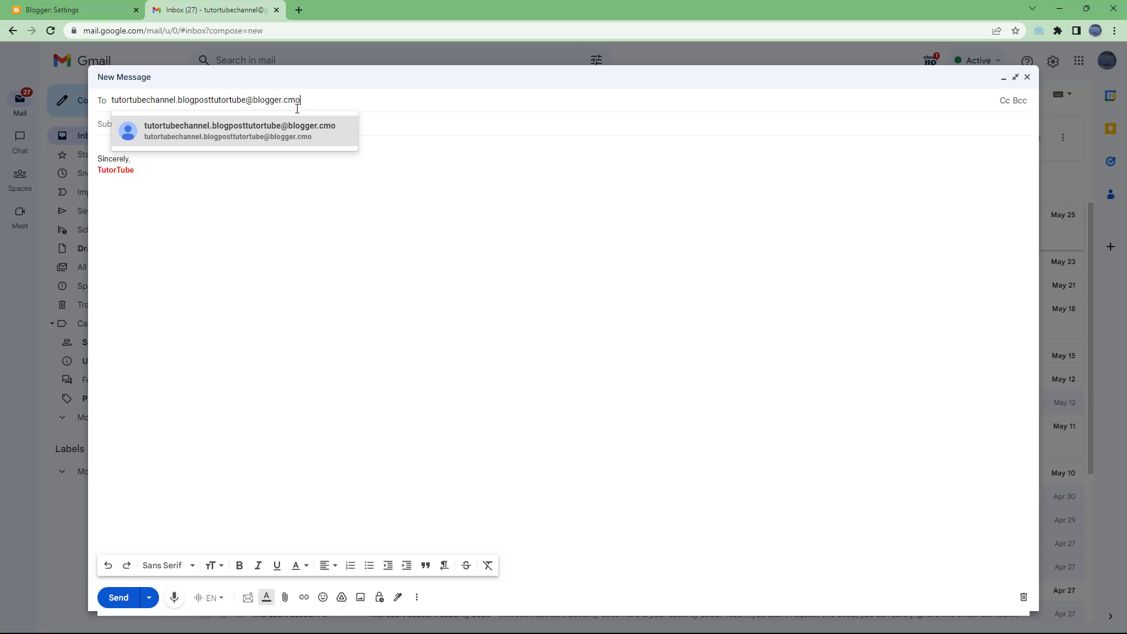
key("BackSpace")
key("BackSpace")
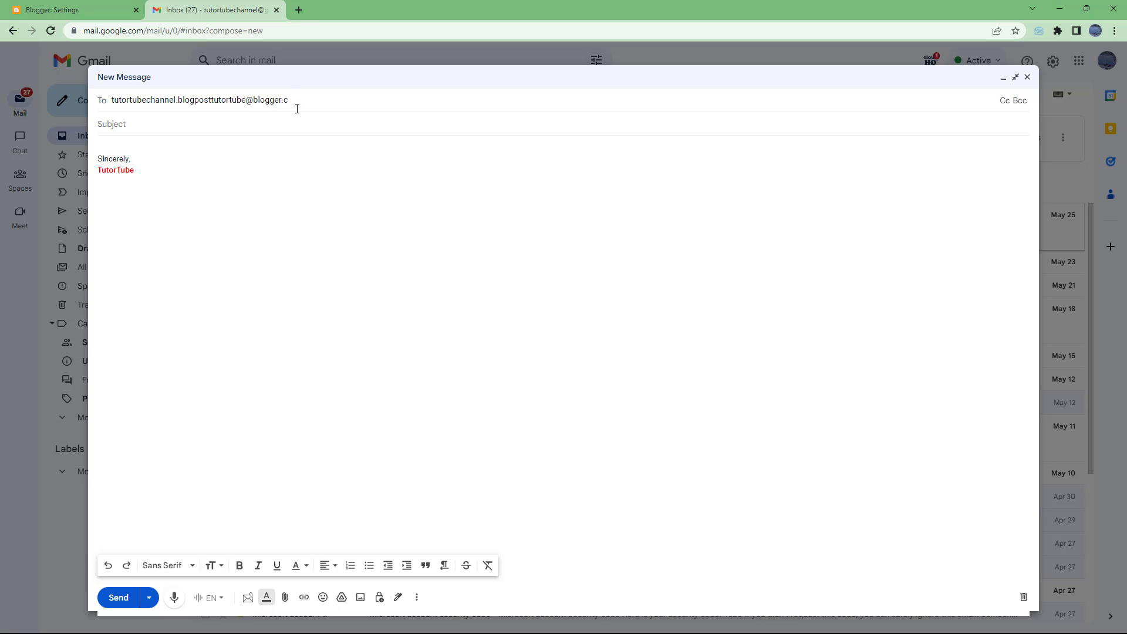
type("om")
left_click(295, 126)
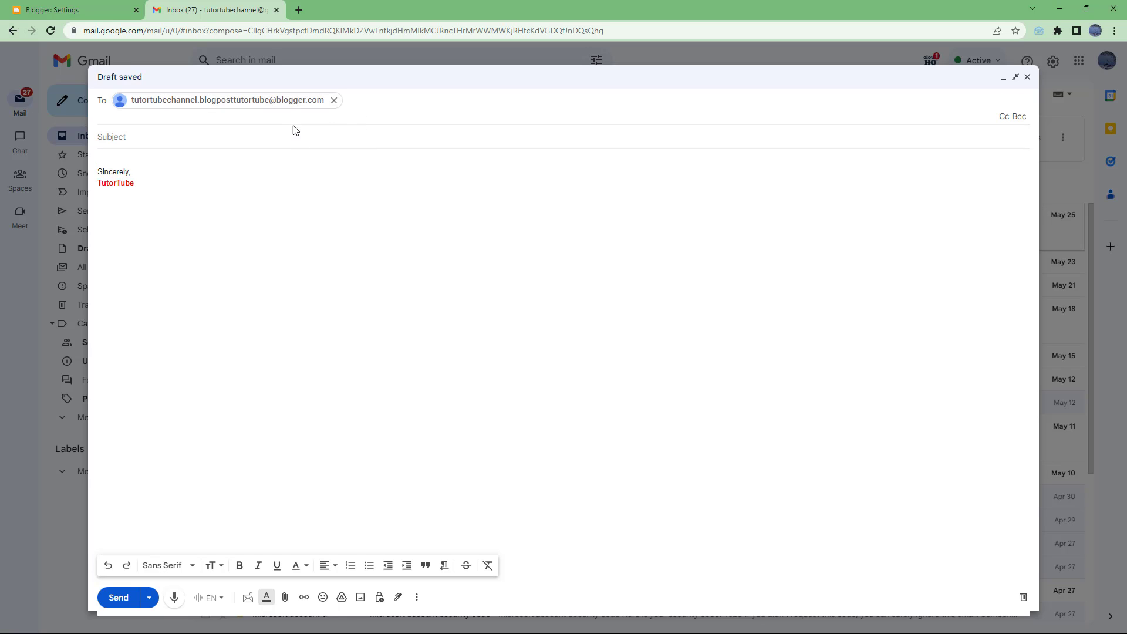
left_click(247, 133)
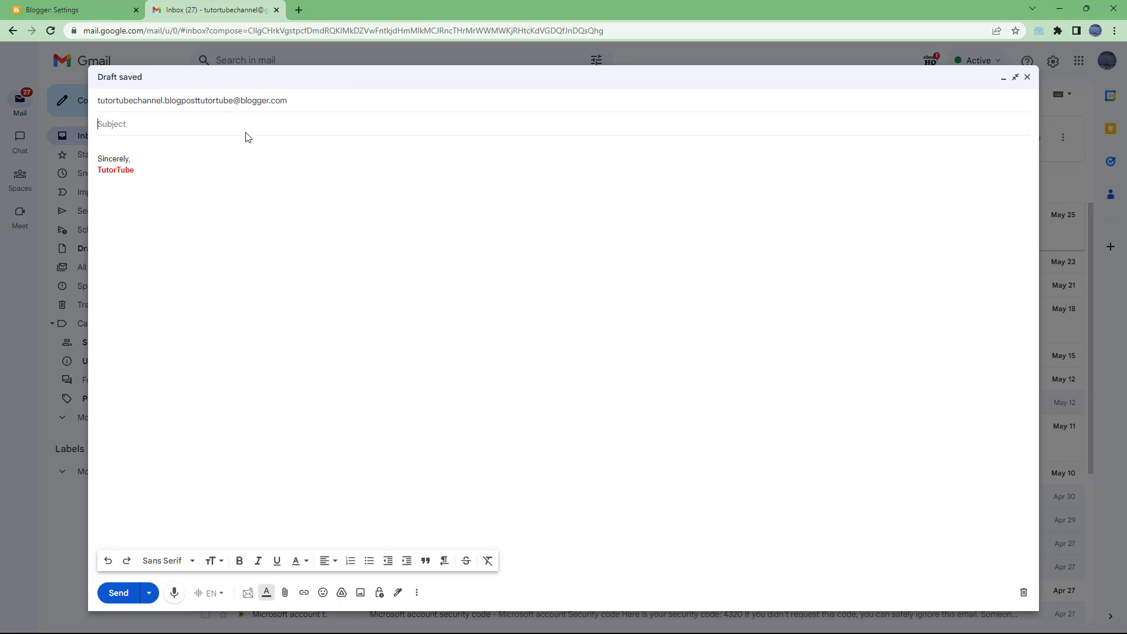
Step: Enter the subject 'Blog Post for Sample' and replace the signature with 'This is a paragraph.'
type("Blog Post for Sample")
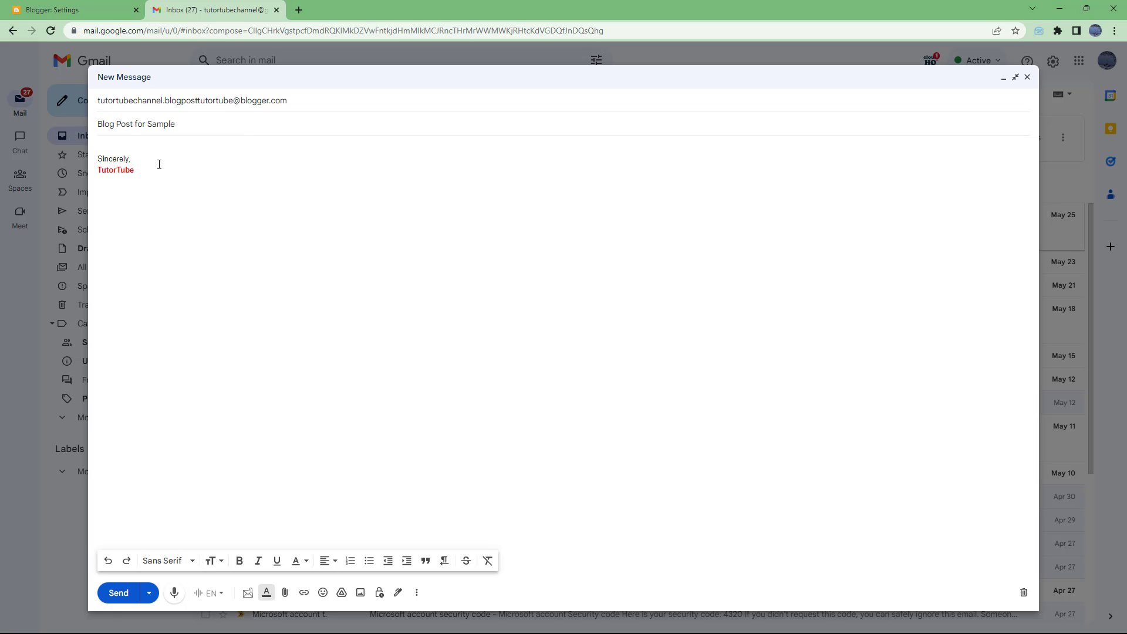
key("Tab")
key("ctrl+a")
type("This is a")
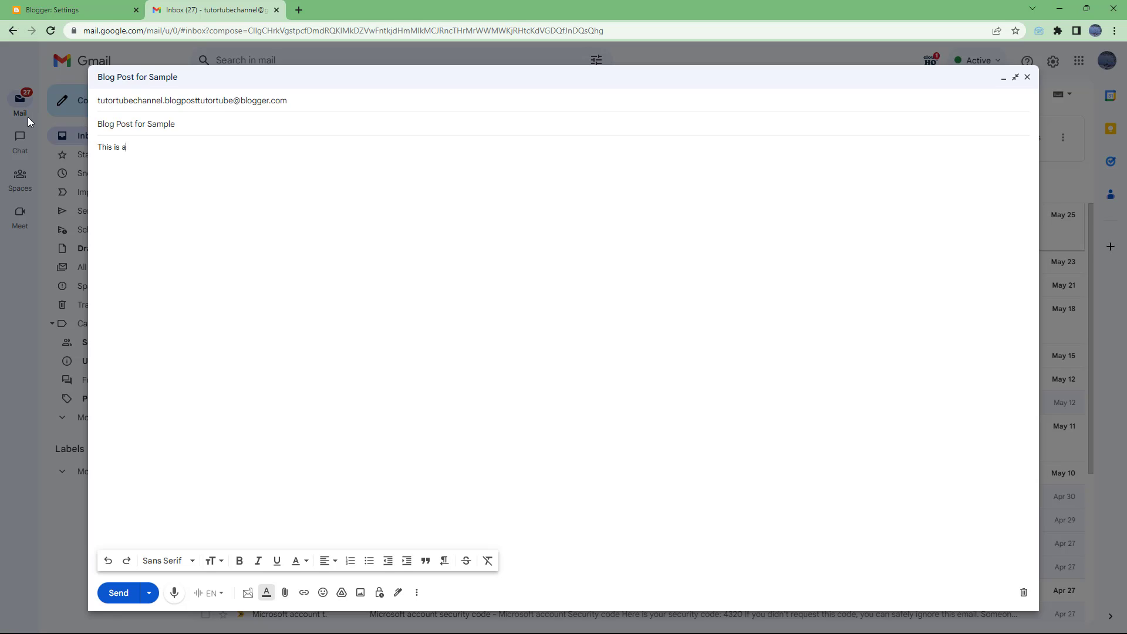
type(" paragraph.")
Step: Duplicate the sentence into many repeated paragraph lines and add a blank line above them
left_click_drag(168, 147, 97, 148)
key("ctrl+c")
left_click(285, 160)
key("ctrl+v")
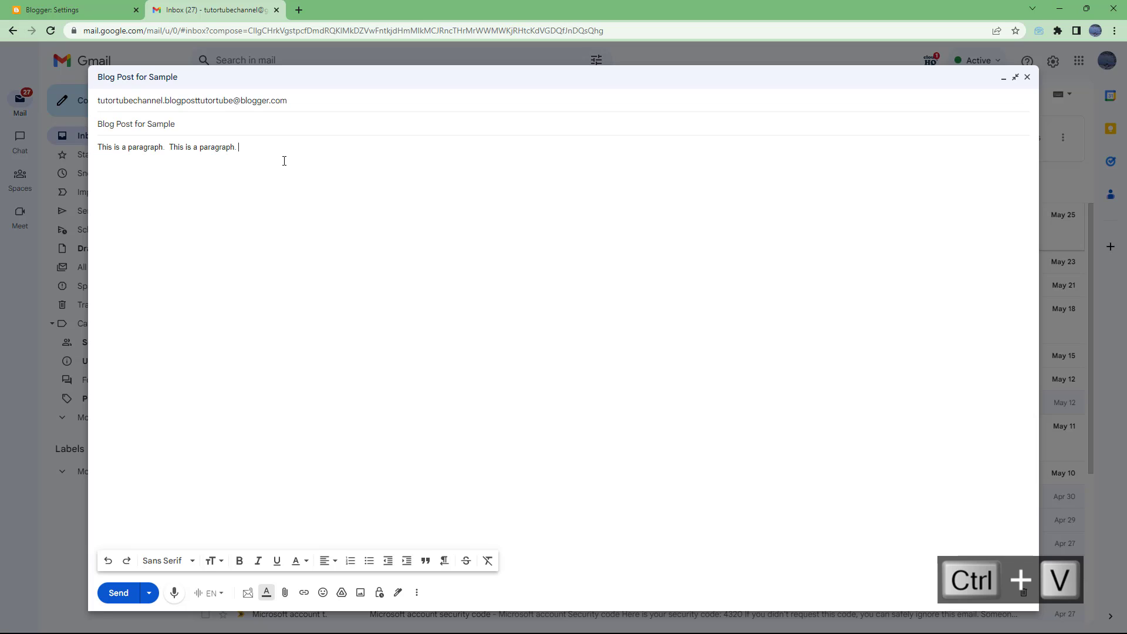
key("ctrl+v")
key("ctrl+v")
key("ctrl+v")
key("ctrl+v")
key("ctrl+v")
key("ctrl+v")
key("ctrl+v")
key("ctrl+v")
key("ctrl+v")
key("ctrl+v")
key("ctrl+v")
key("ctrl+v")
key("ctrl+v")
key("ctrl+v")
key("ctrl+v")
key("ctrl+v")
key("ctrl+v")
key("ctrl+v")
key("ctrl+v")
key("ctrl+v")
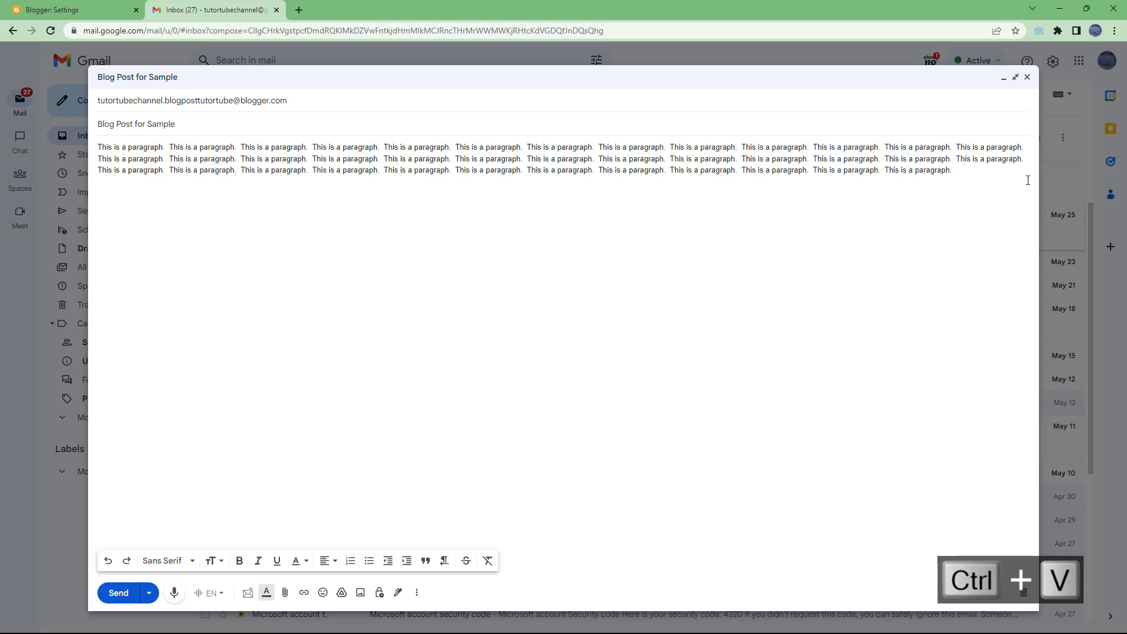
left_click_drag(1028, 180, 97, 159)
key("ctrl+c")
left_click(447, 171)
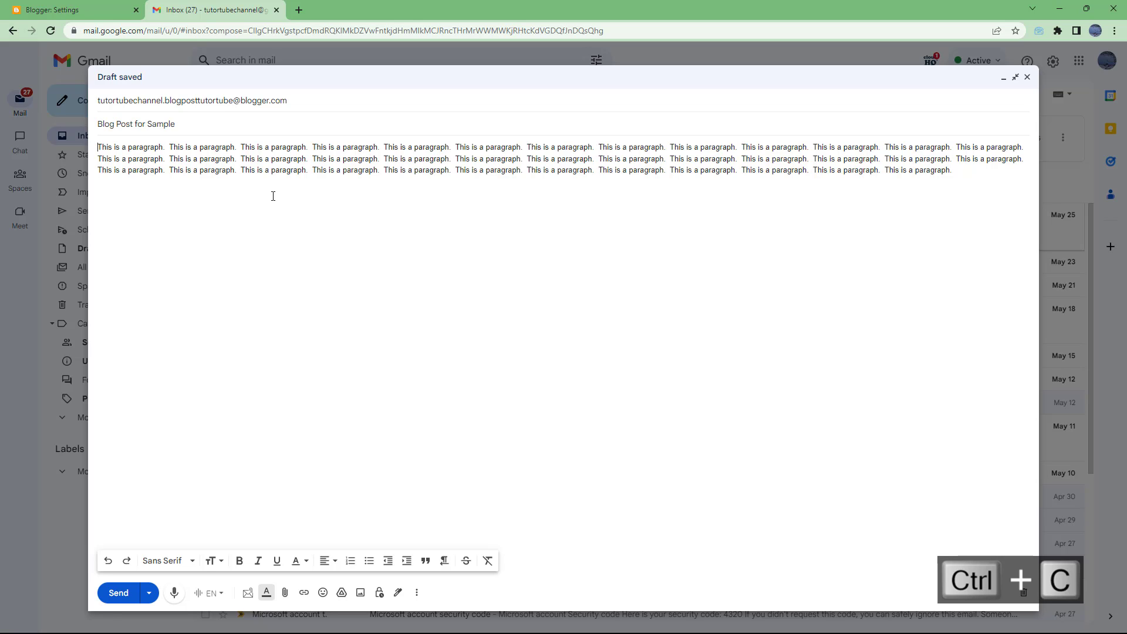
key("Return")
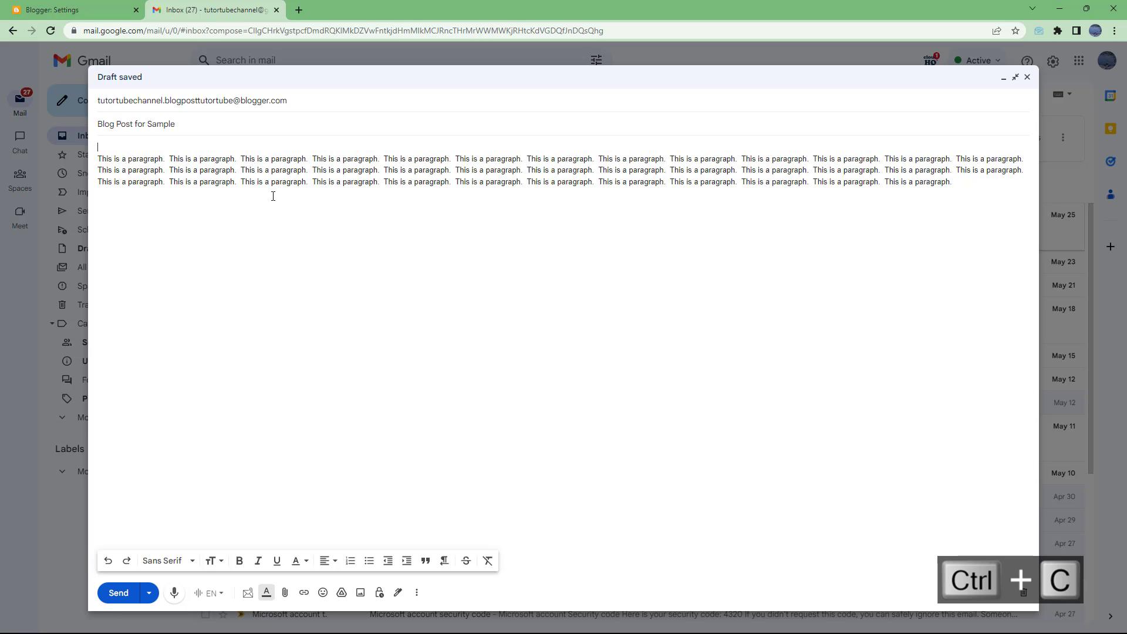
Step: Insert the June 26 building photo above the body text and send the email
left_click(361, 592)
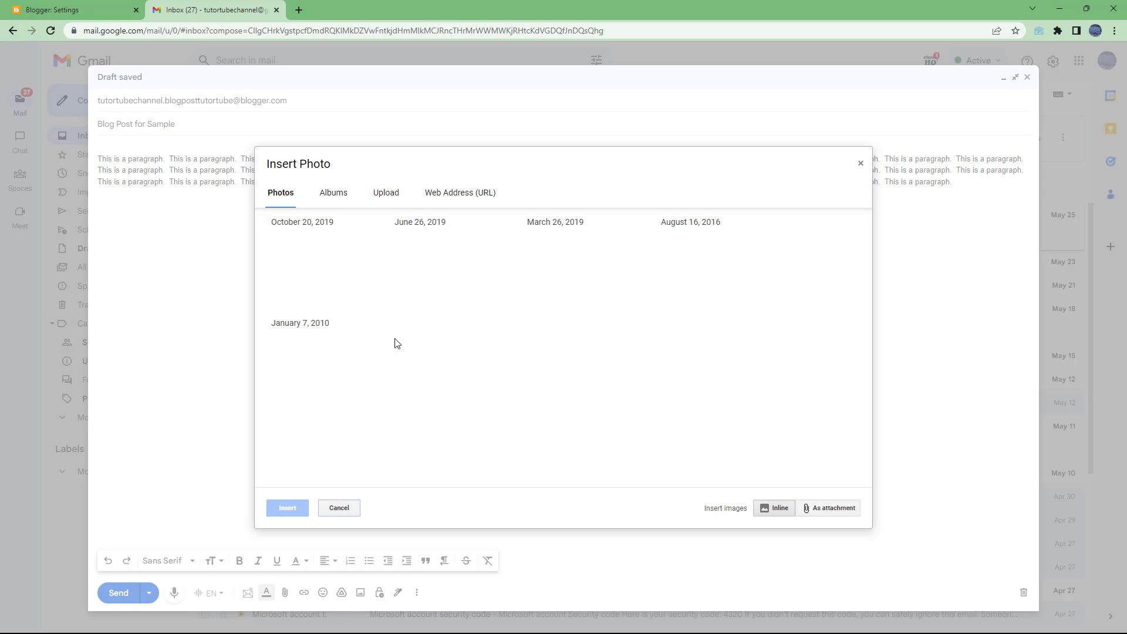
left_click(450, 272)
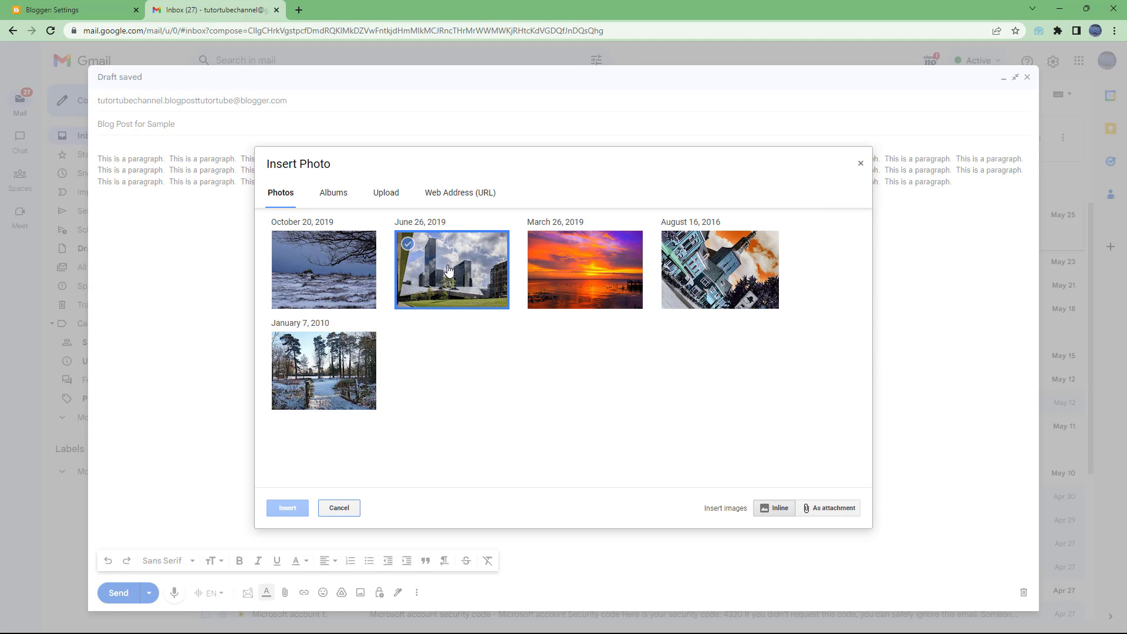
left_click(287, 508)
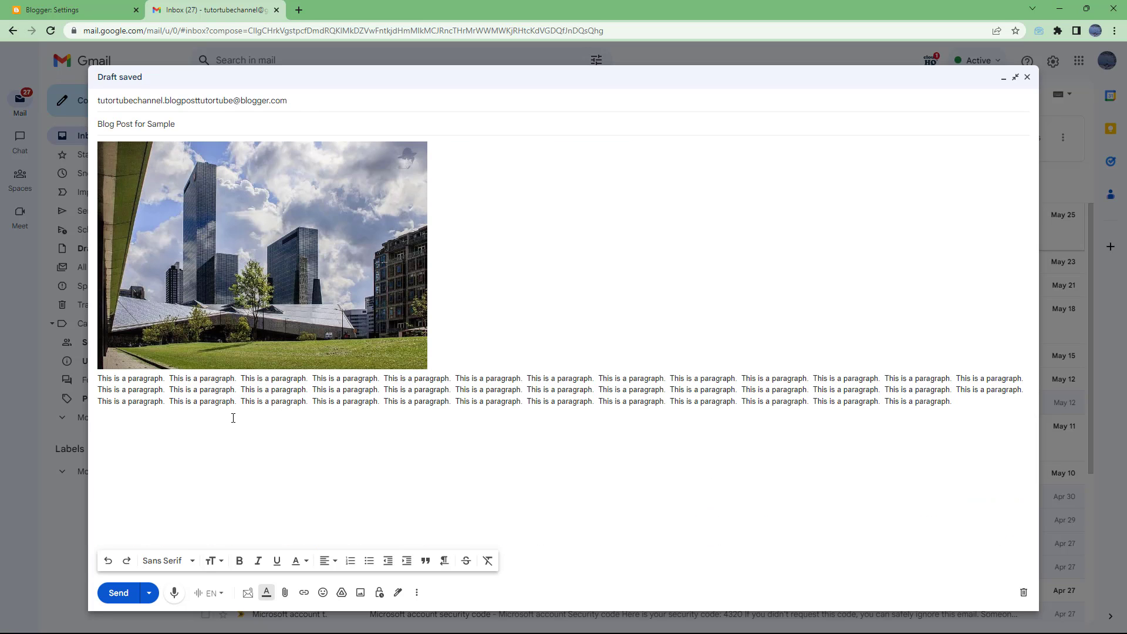
left_click(121, 593)
mouse_move(305, 427)
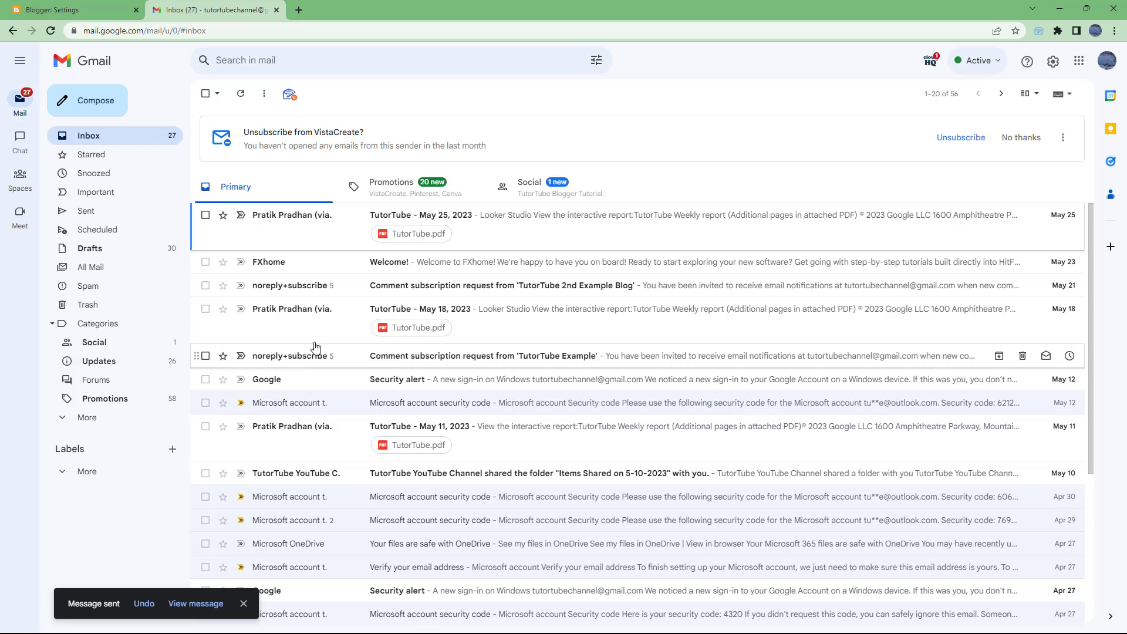
Step: Back in Blogger, open Posts and reload until the 'Blog Post for Sample' draft appears
left_click(71, 10)
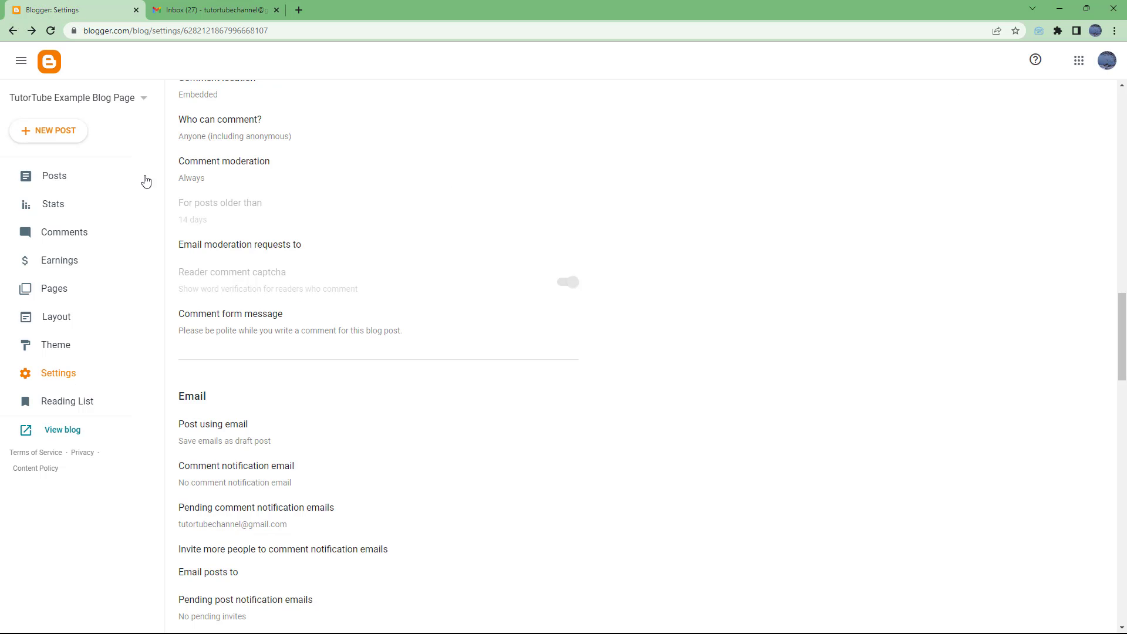
left_click(73, 184)
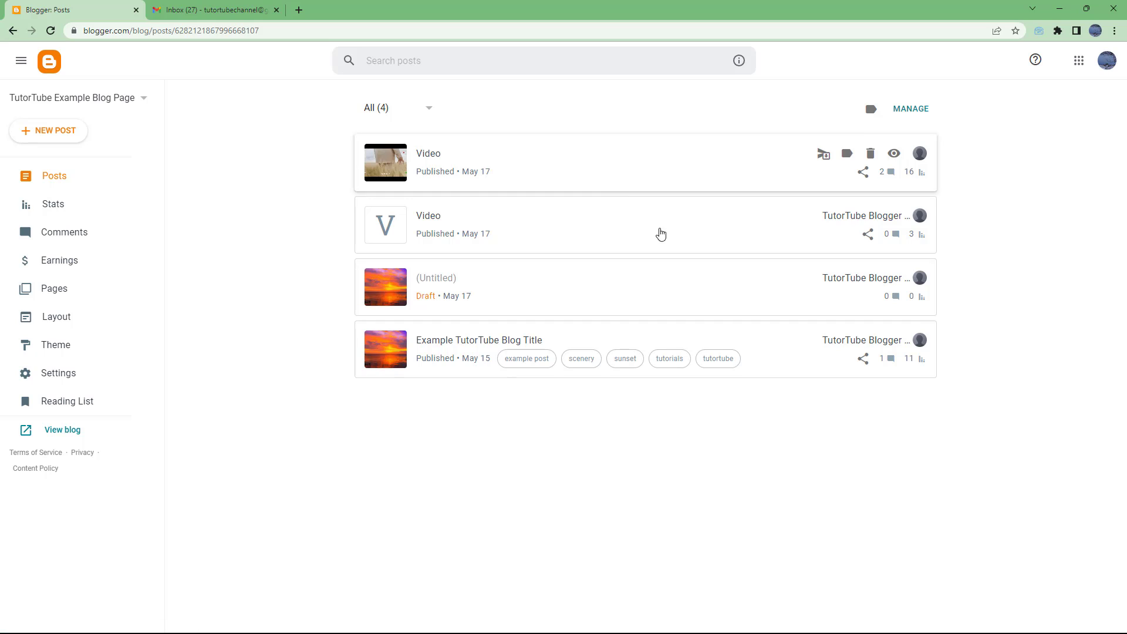
left_click(51, 33)
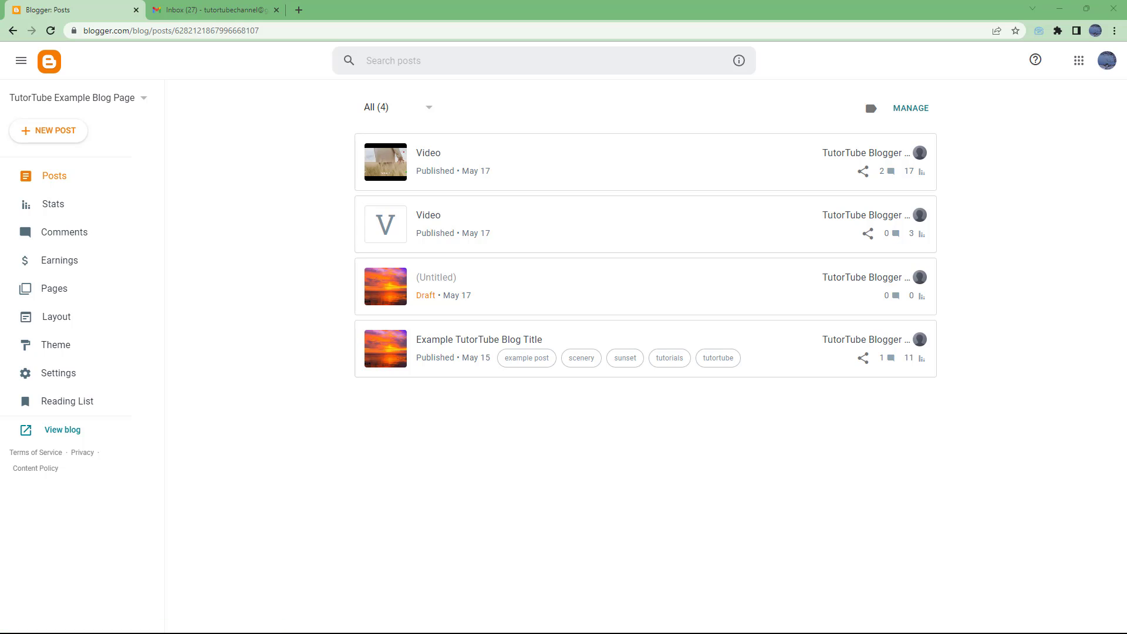
left_click(51, 33)
left_click(51, 30)
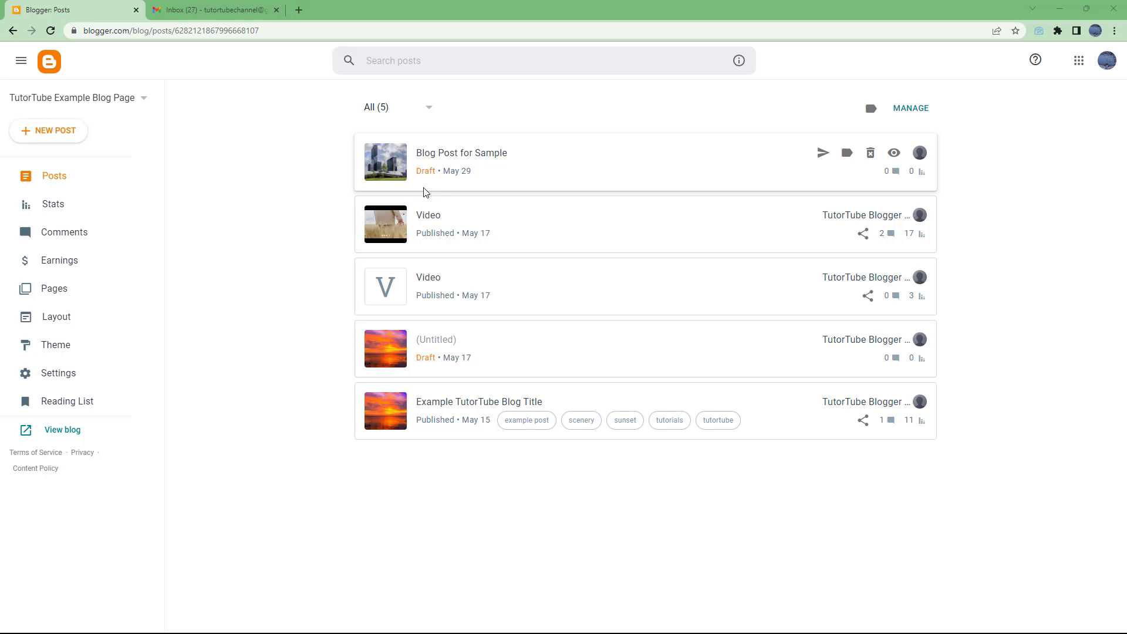
Step: Open the Blog Post for Sample draft and delete its Virus-free footer line
left_click(478, 166)
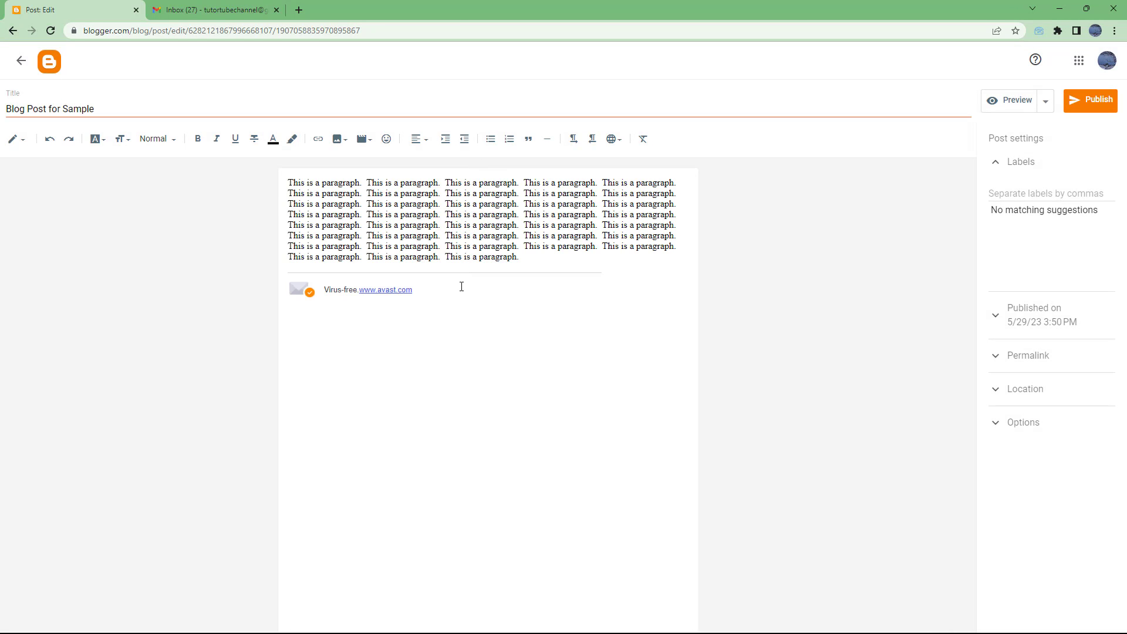
left_click_drag(435, 416, 284, 415)
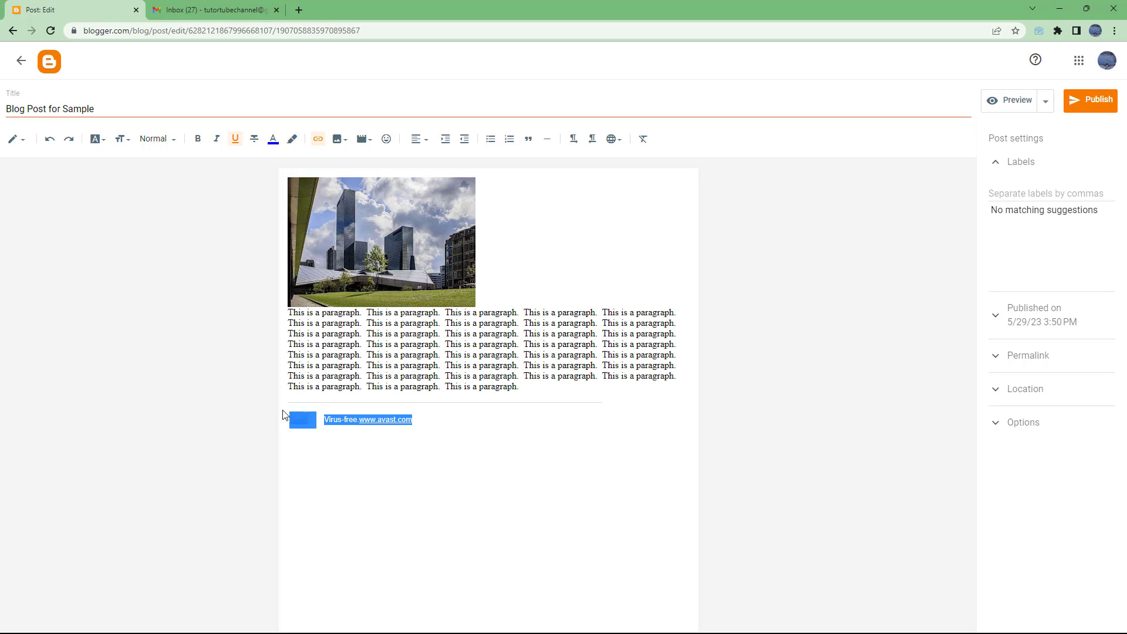
key("Delete")
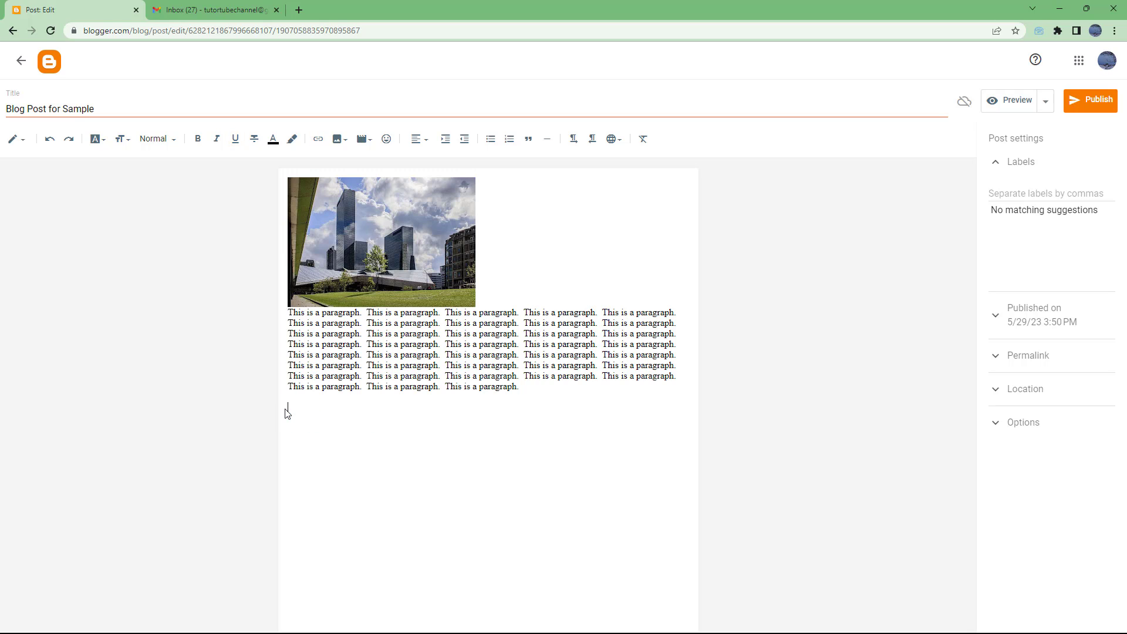
Step: Bold several lines of the paragraph text, then publish and confirm the post
left_click(428, 225)
left_click_drag(536, 376, 376, 337)
left_click(198, 139)
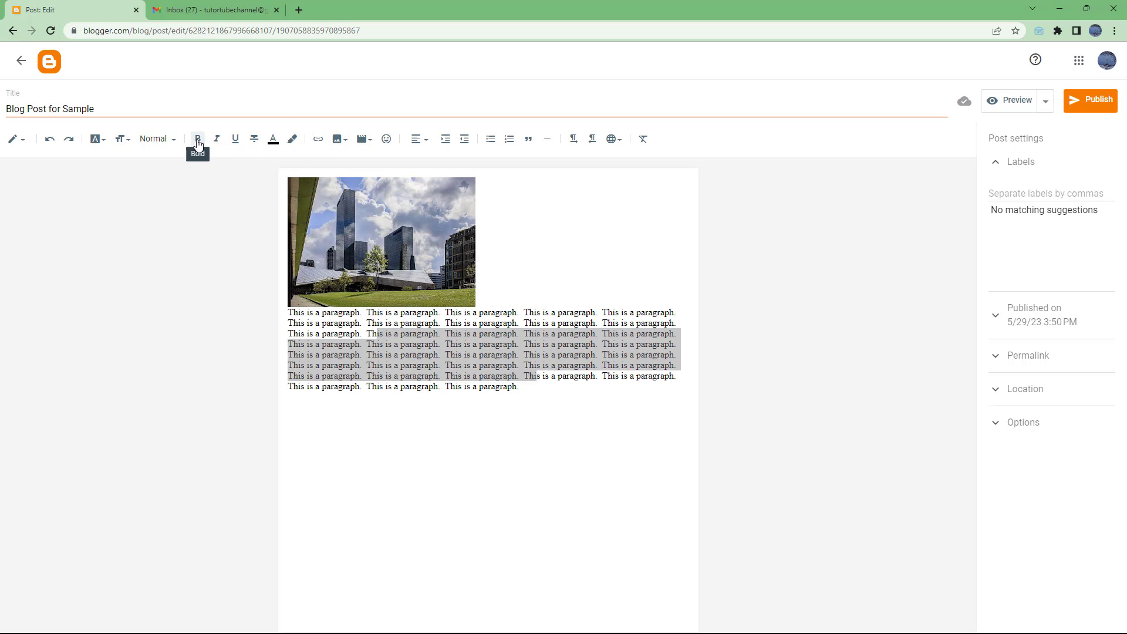
left_click(1089, 100)
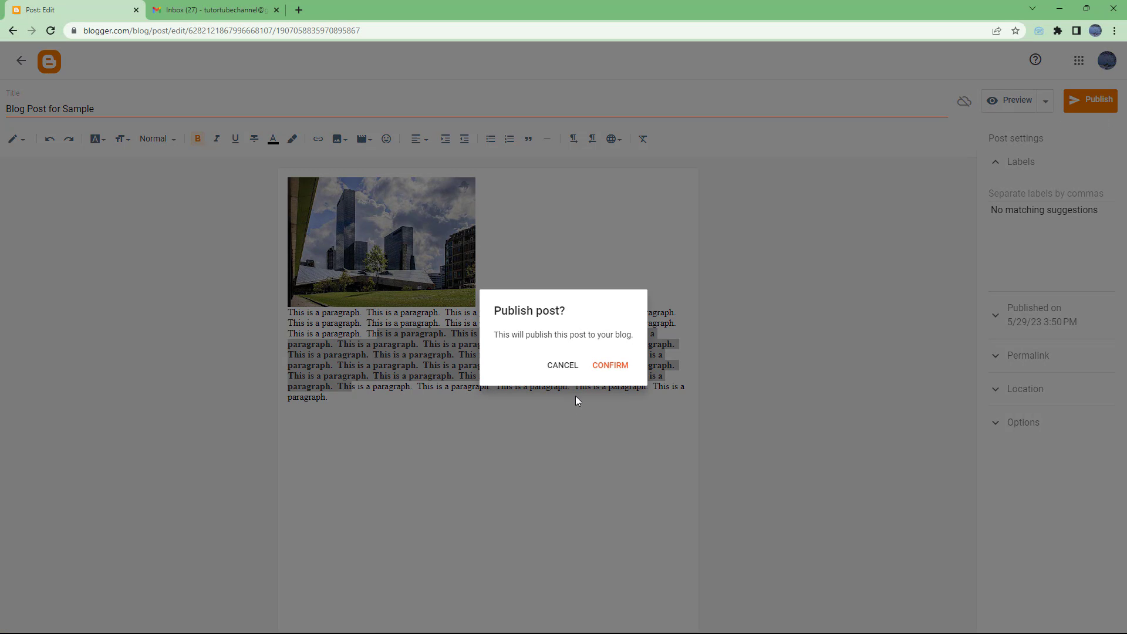
left_click(610, 366)
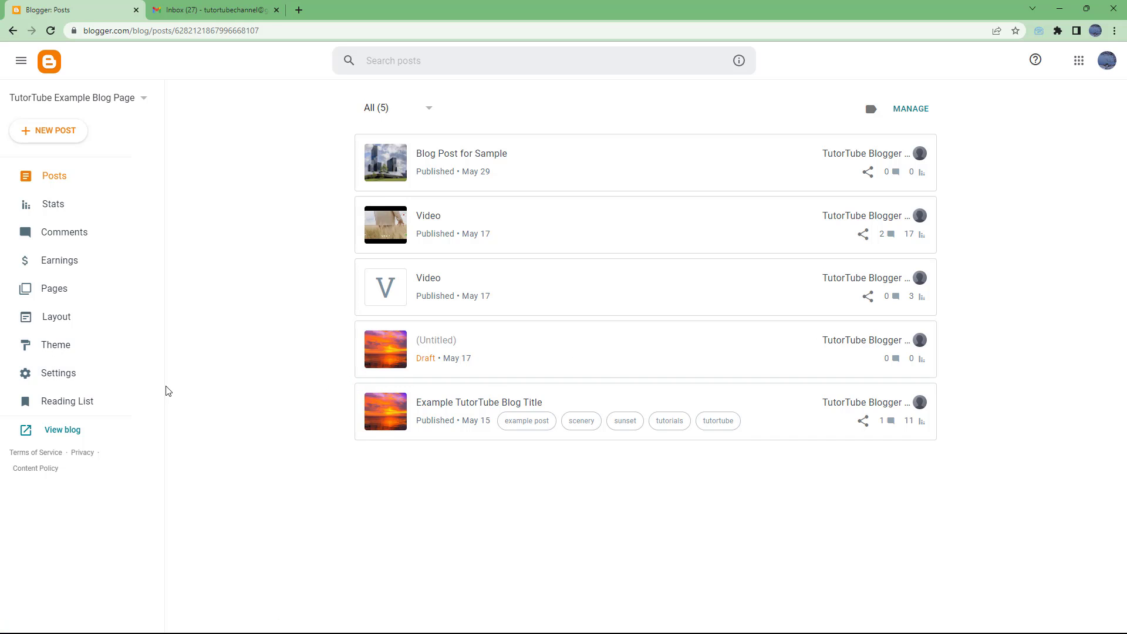
Step: Check the Email settings' Post using email option, leaving it on Save emails as draft post
left_click(89, 372)
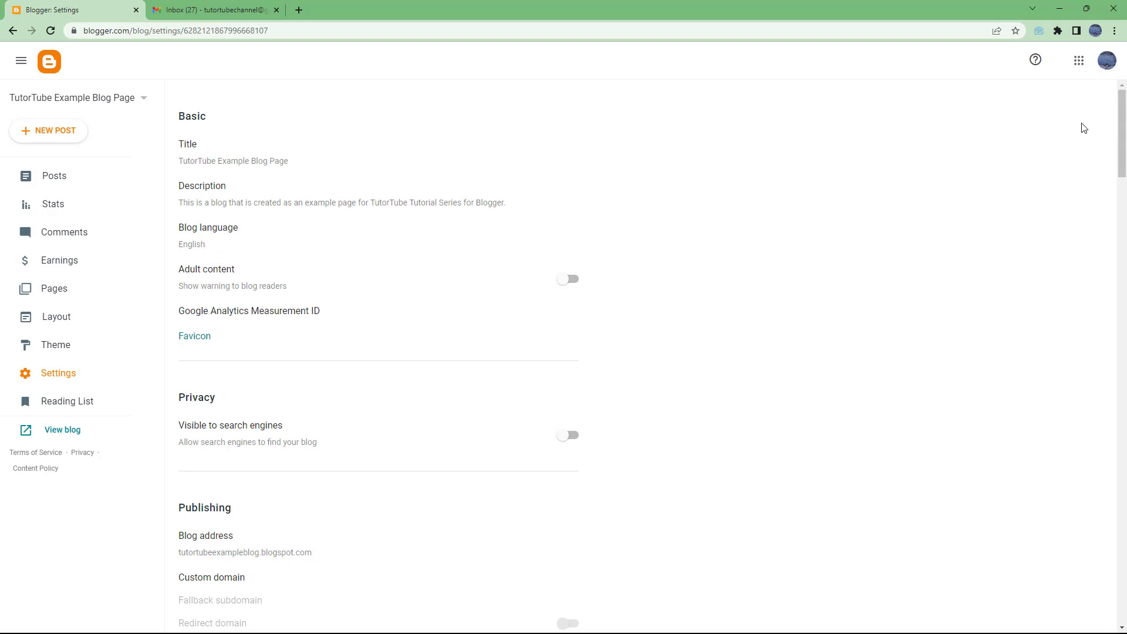
left_click_drag(1119, 133, 1114, 354)
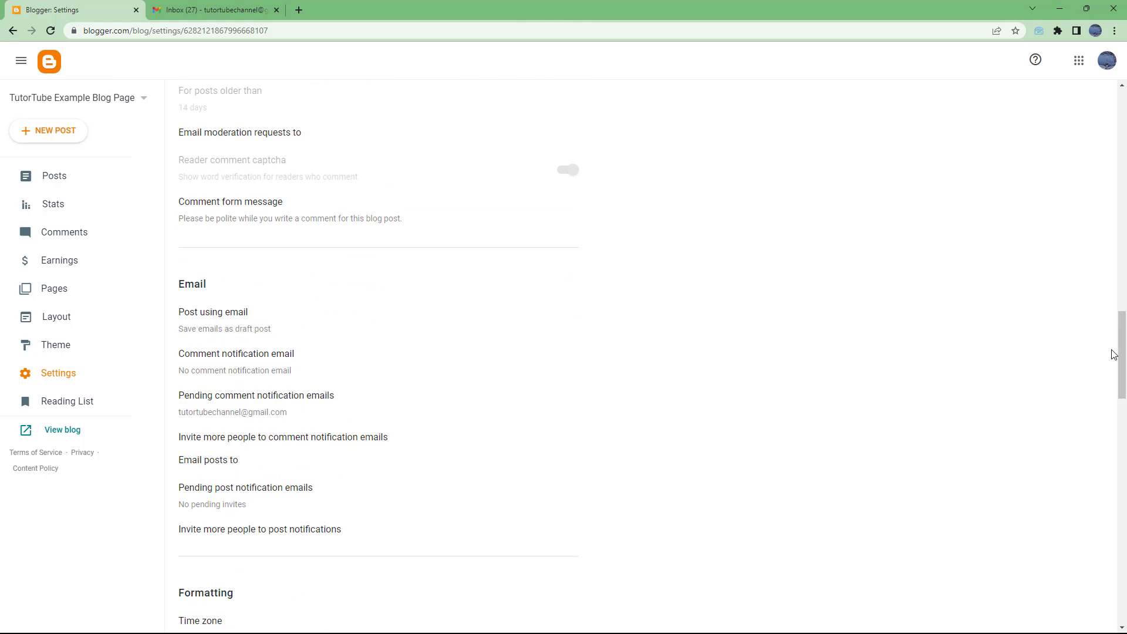
left_click(229, 314)
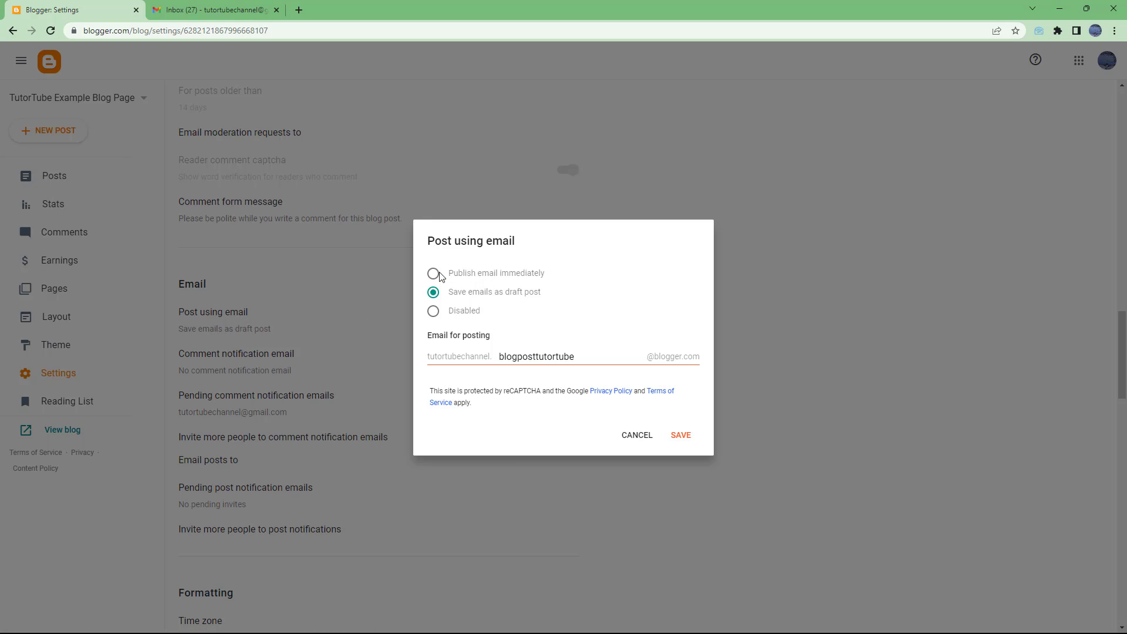
left_click(639, 437)
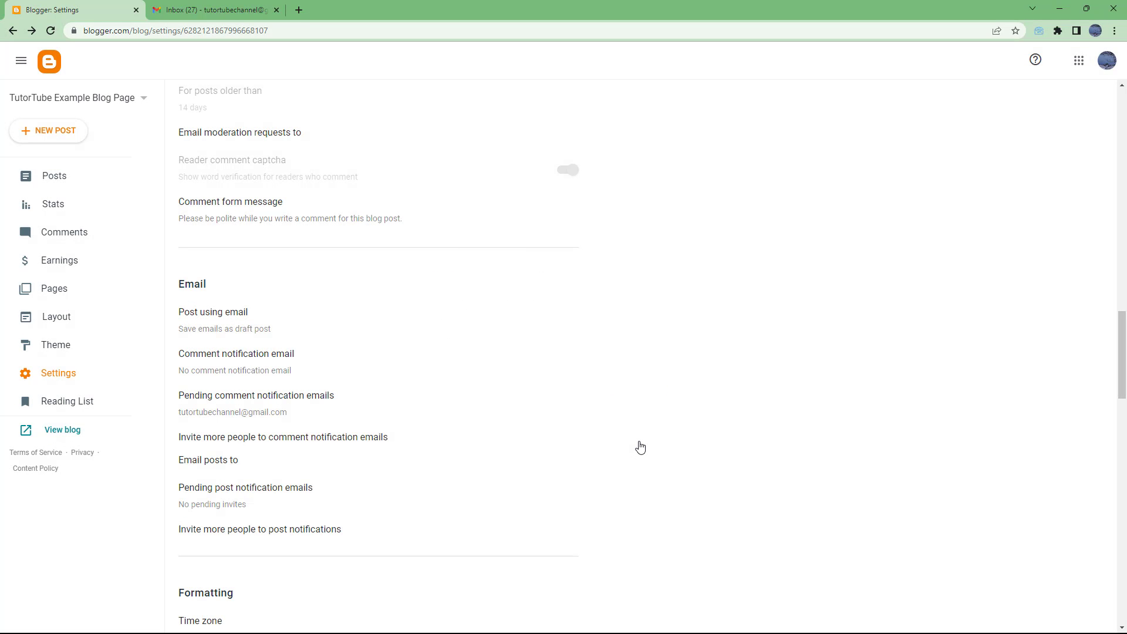